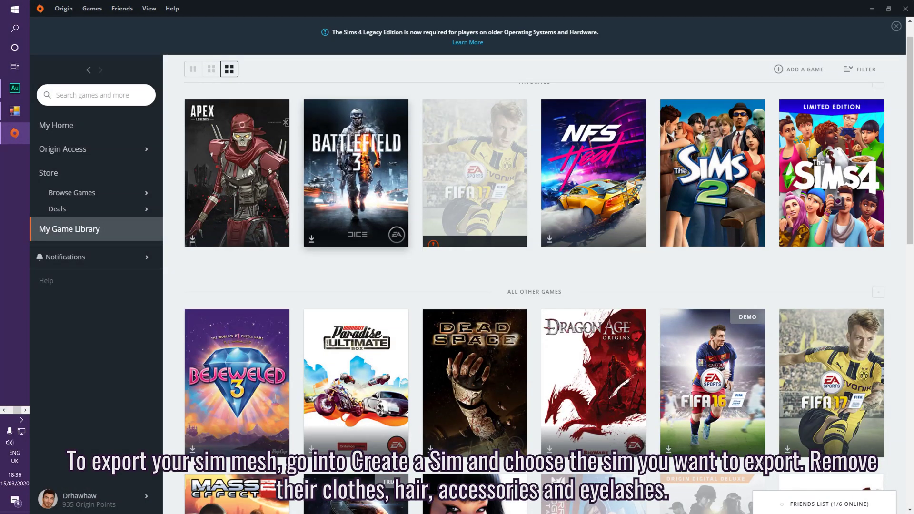
# Step: Launch The Sims 4, remove the sim's hair, dress it in plain black briefs, and save the game
pyautogui.click(805, 164)
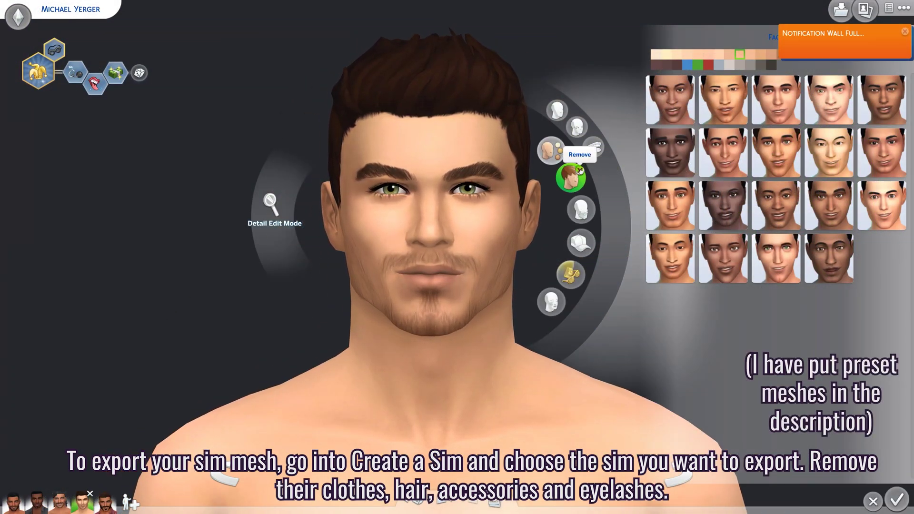
pyautogui.click(580, 170)
pyautogui.scroll(-5, 399, 312)
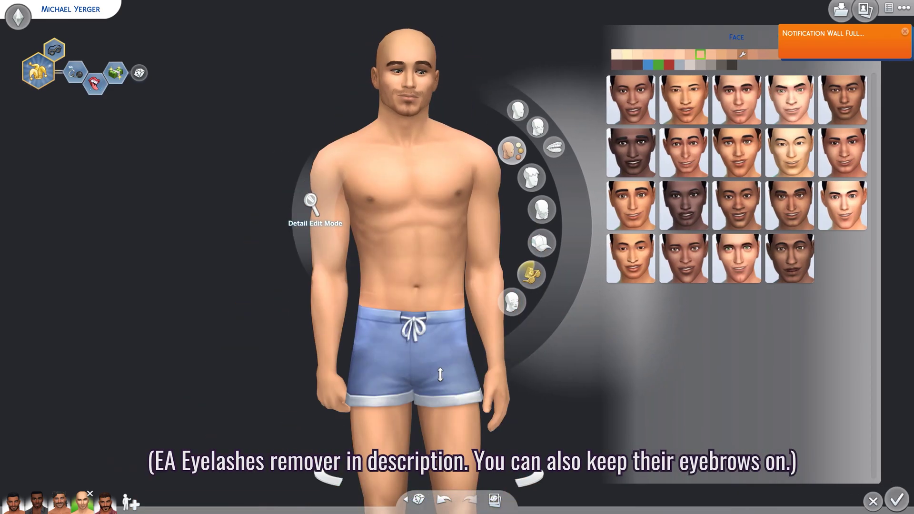
pyautogui.click(428, 398)
pyautogui.click(835, 122)
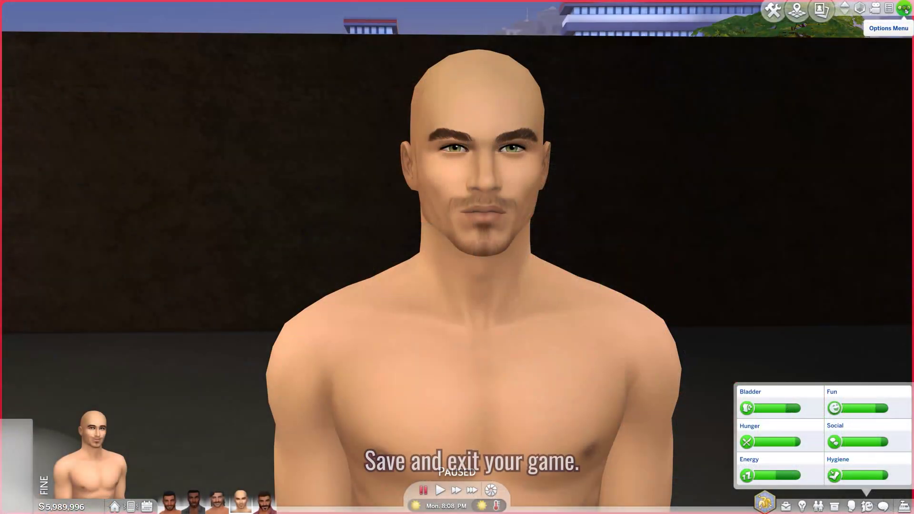
pyautogui.press('Escape')
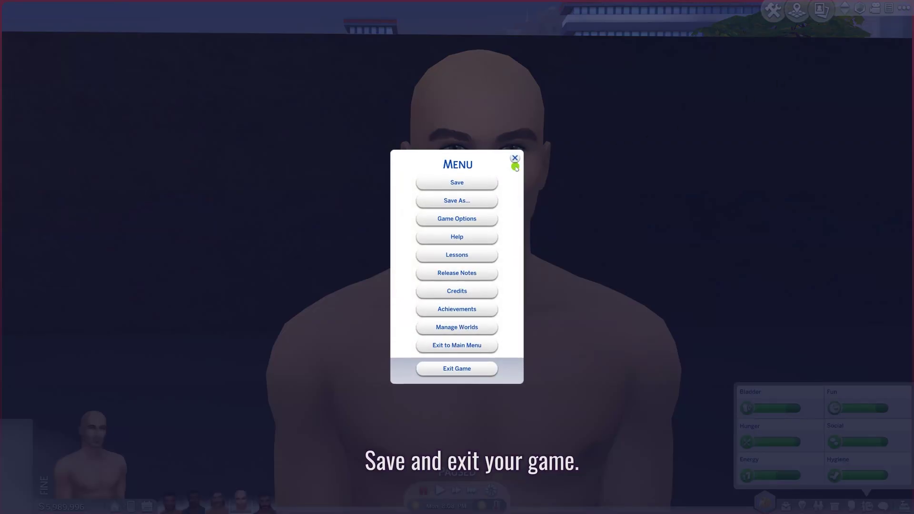
pyautogui.click(466, 182)
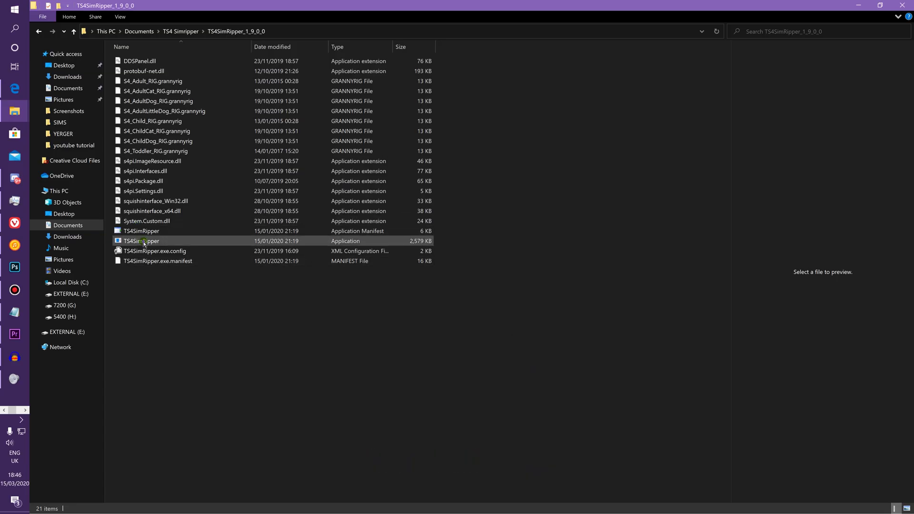
# Step: Launch TS4SimRipper, open save slot 3 (Slot_00000003.save) and load the chosen sim
pyautogui.click(142, 242)
pyautogui.doubleClick(143, 242)
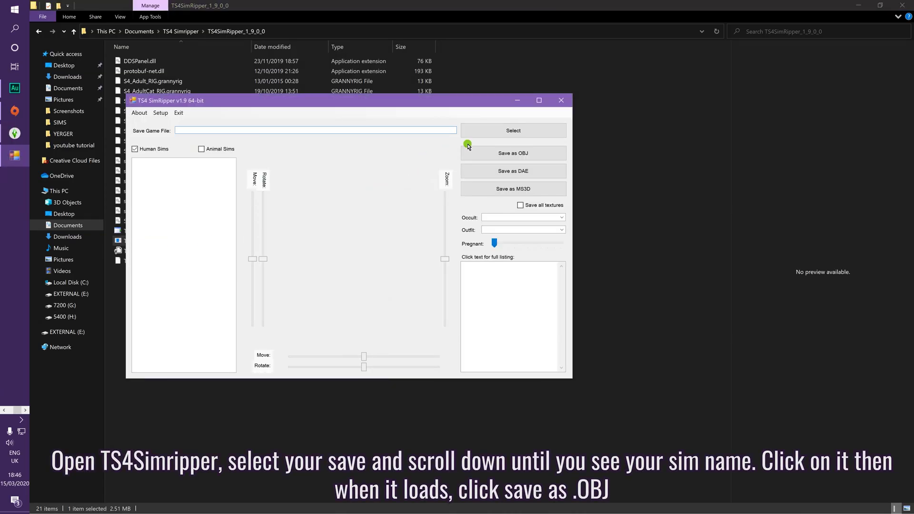
pyautogui.click(532, 131)
pyautogui.doubleClick(281, 176)
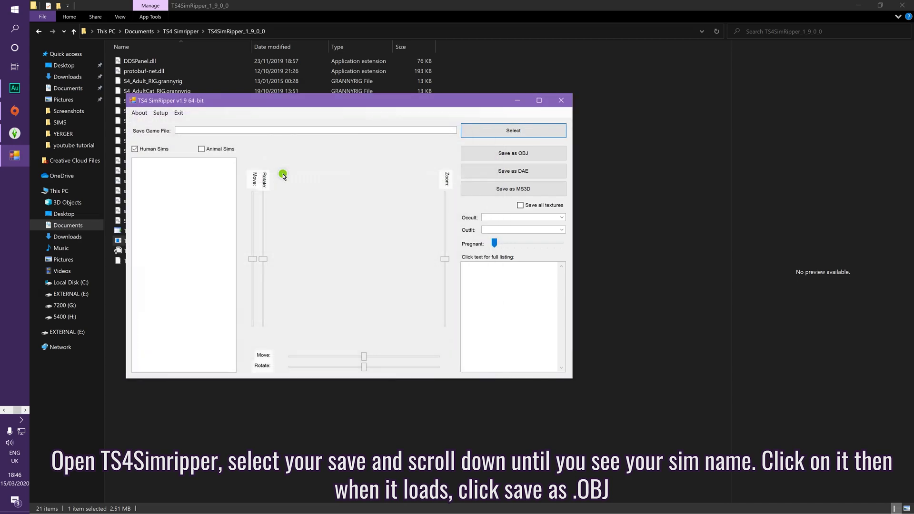
pyautogui.moveTo(232, 212); pyautogui.dragTo(234, 340)
pyautogui.click(154, 352)
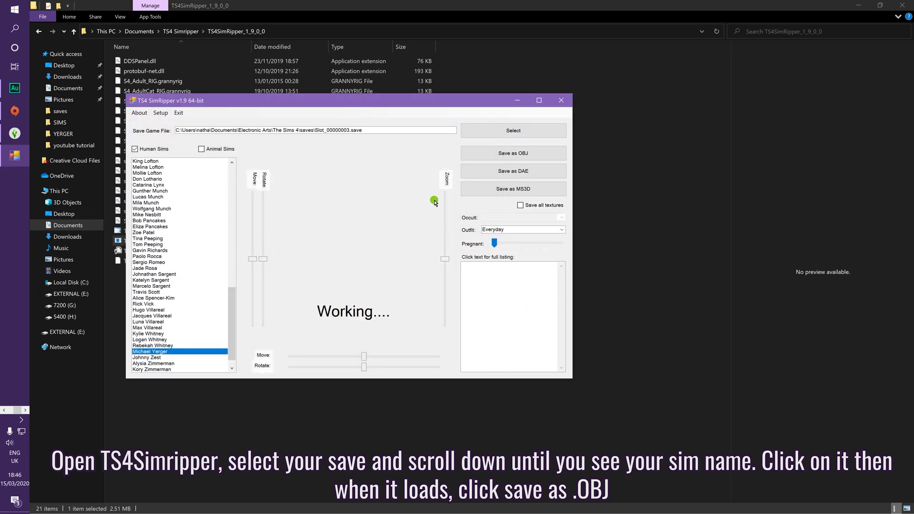
# Step: Export the sim as an OBJ model, then open My Projects in Sims 4 Studio
pyautogui.click(513, 153)
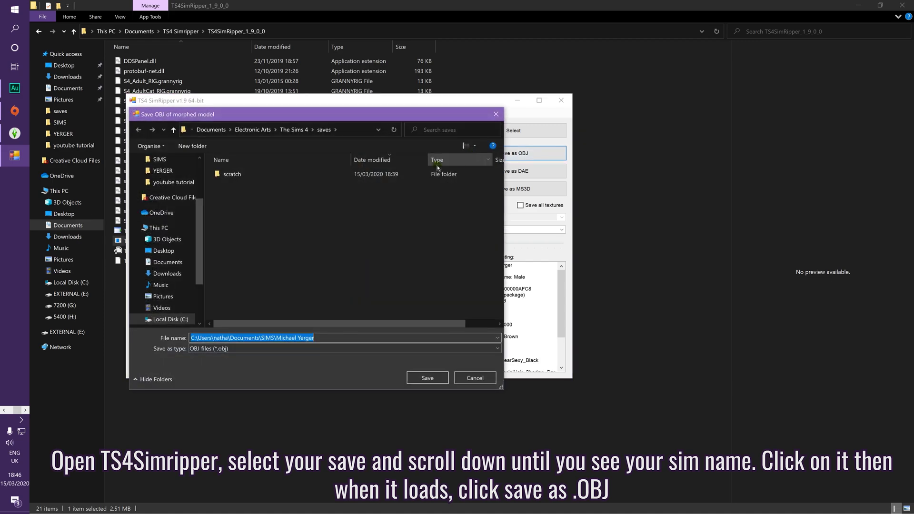
pyautogui.click(428, 378)
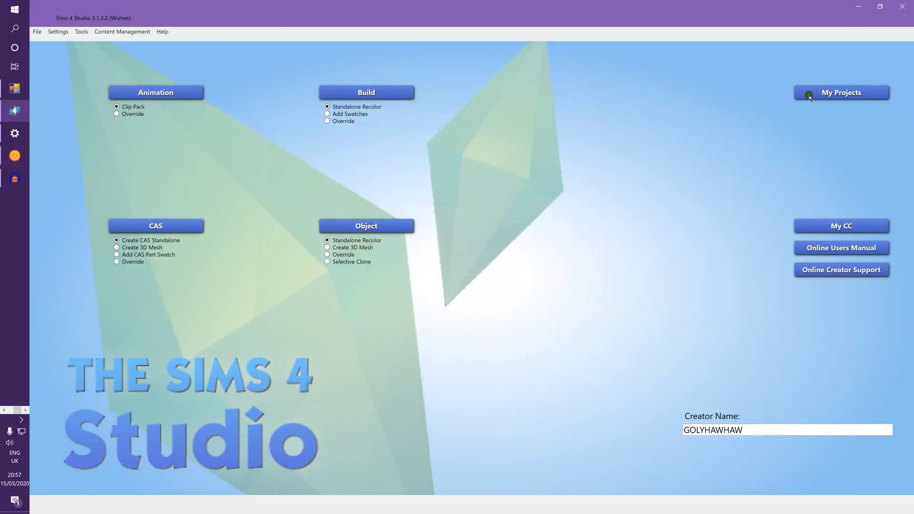
pyautogui.click(810, 95)
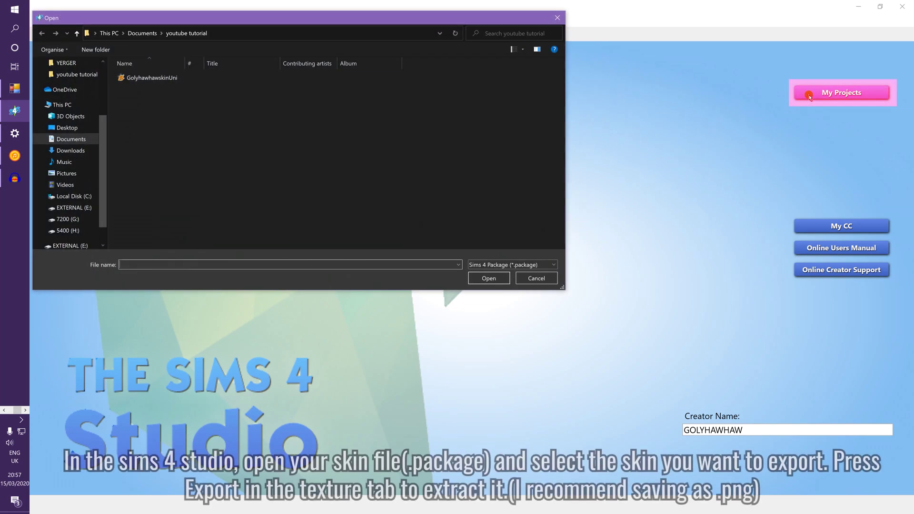
# Step: Open the skin .package in Sims 4 Studio and select the eighth swatch
pyautogui.click(159, 79)
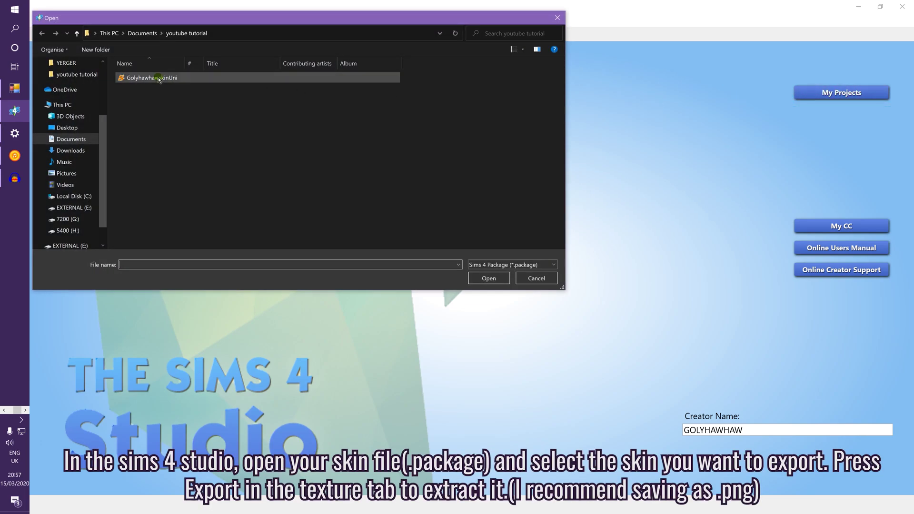
pyautogui.doubleClick(160, 79)
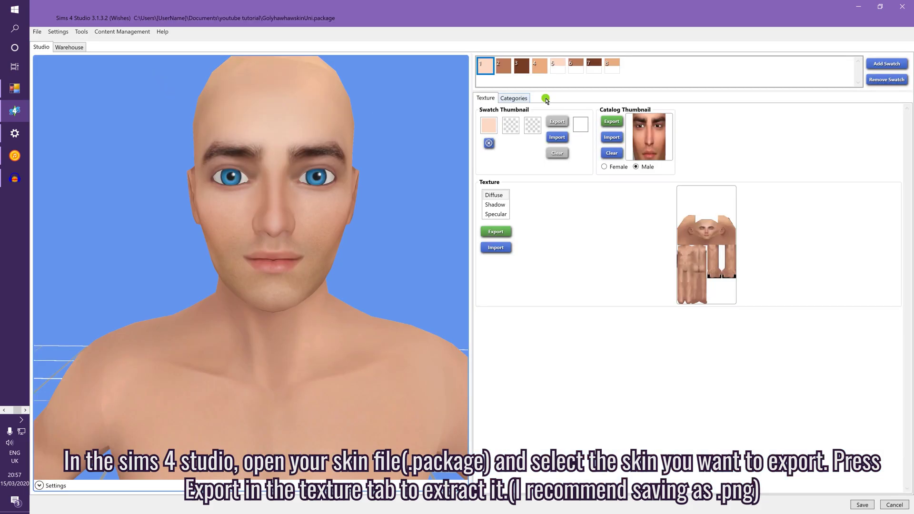
pyautogui.click(618, 68)
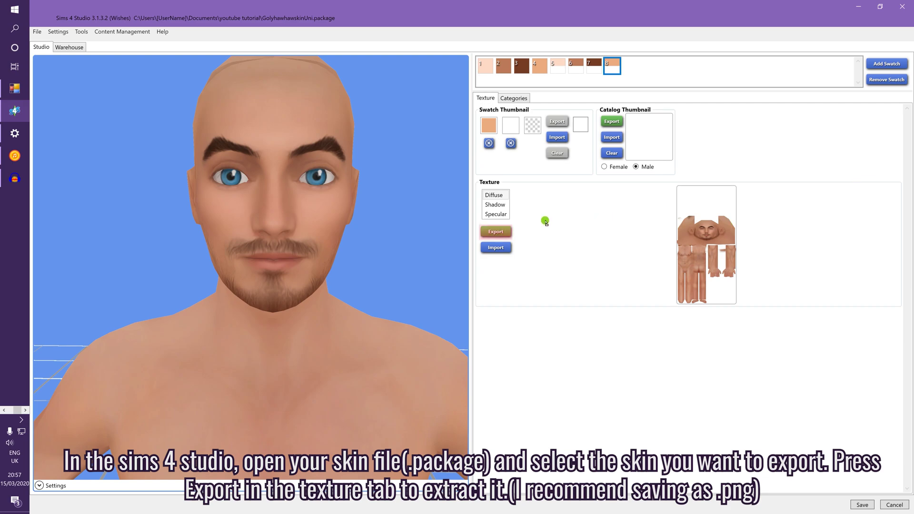
# Step: Export the swatch's texture as the PNG 'Base skin', replacing the existing file
pyautogui.click(492, 234)
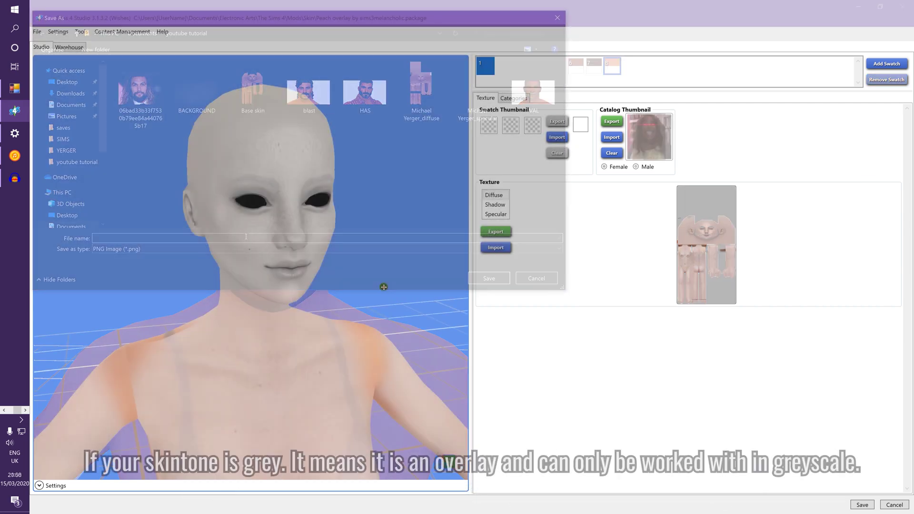
pyautogui.moveTo(320, 292); pyautogui.dragTo(410, 287)
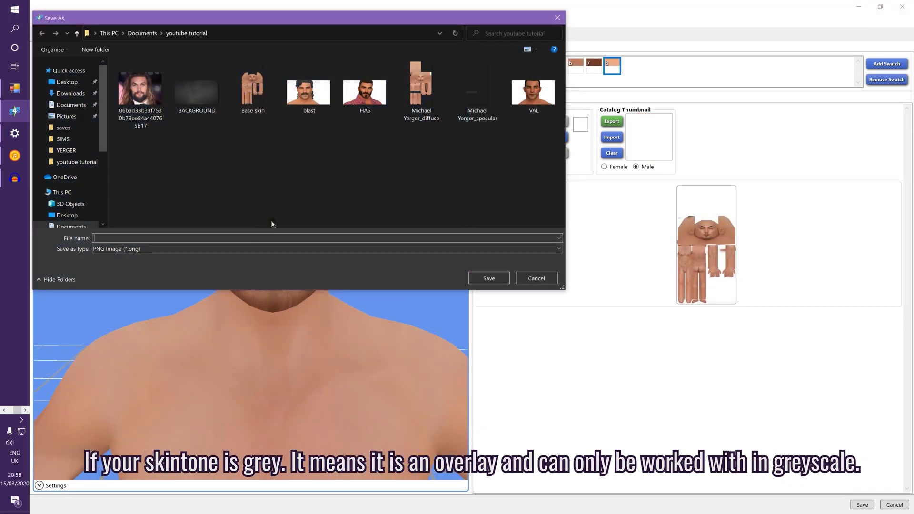
pyautogui.click(245, 81)
pyautogui.click(479, 275)
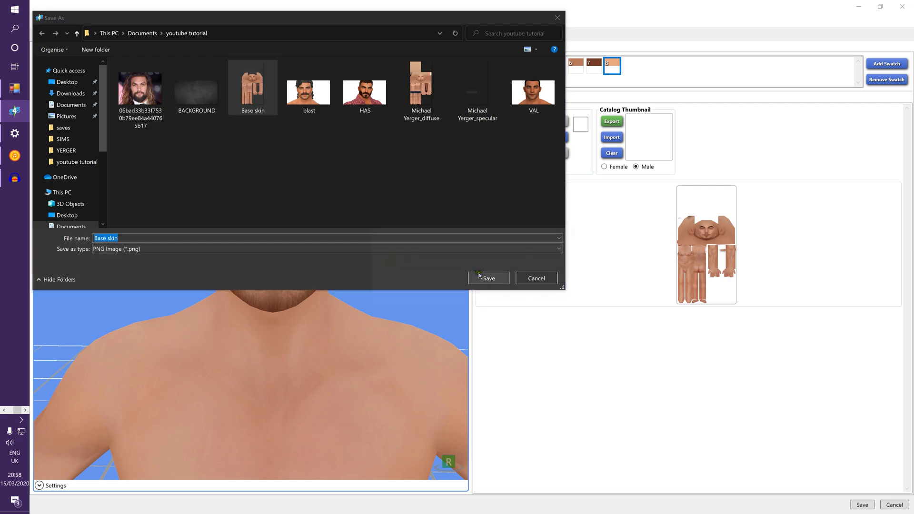
pyautogui.click(505, 296)
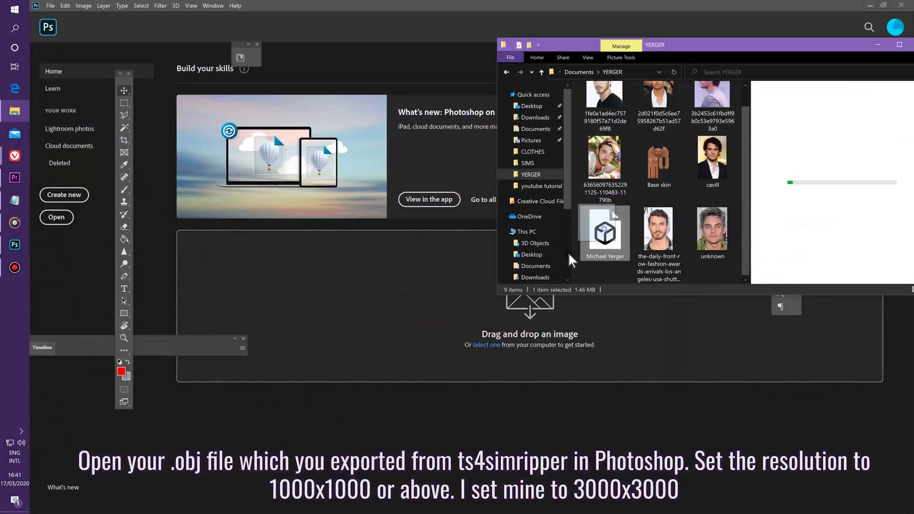
# Step: Drag the exported OBJ into Photoshop as a new 3D document of 3000 × 3000 pixels
pyautogui.moveTo(454, 295); pyautogui.dragTo(465, 296)
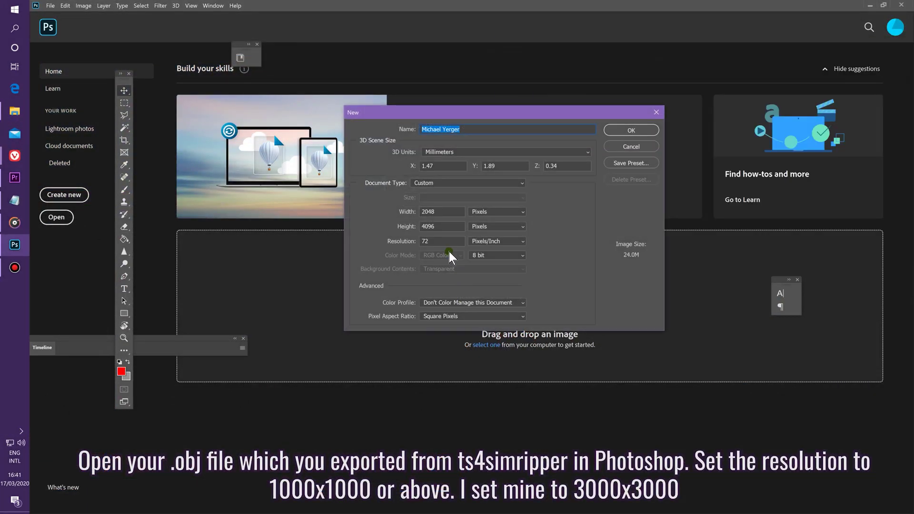
pyautogui.doubleClick(441, 212)
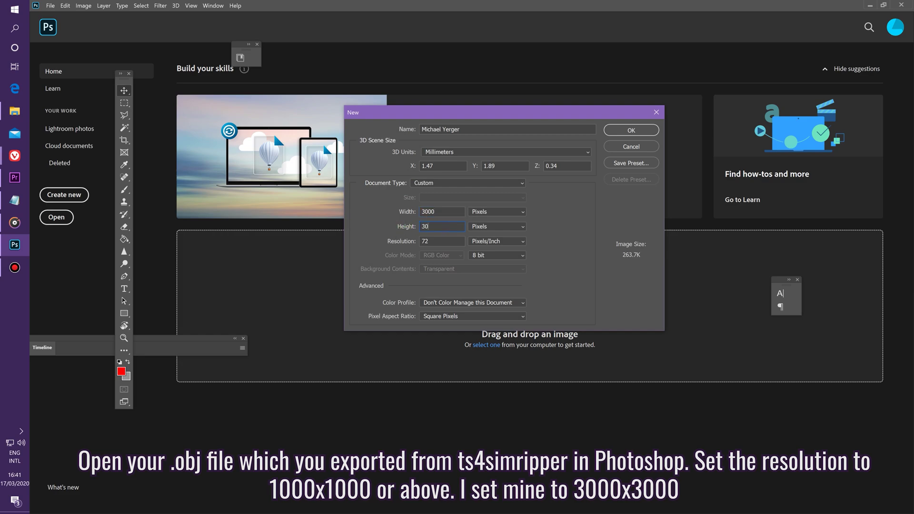
pyautogui.click(621, 131)
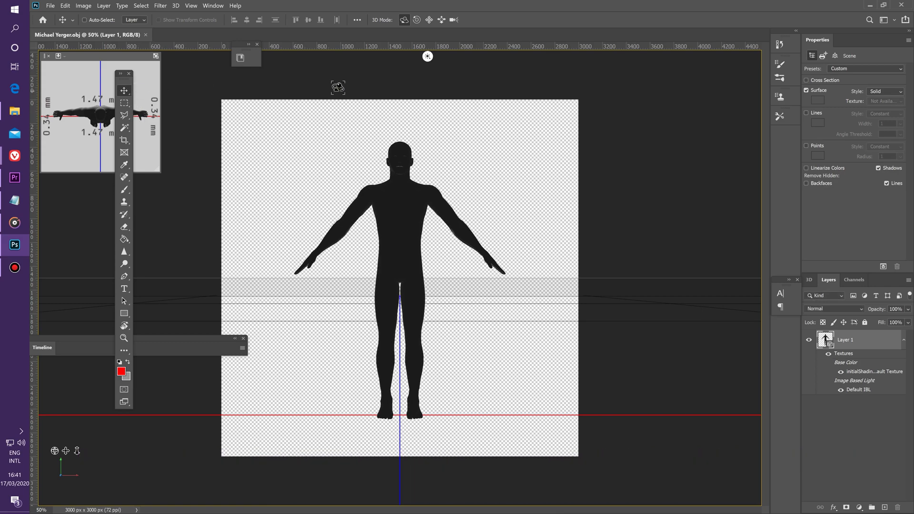
# Step: Set the 3D scene's surface style to Unlit Texture and show the Current View camera settings
pyautogui.moveTo(336, 81); pyautogui.dragTo(353, 86)
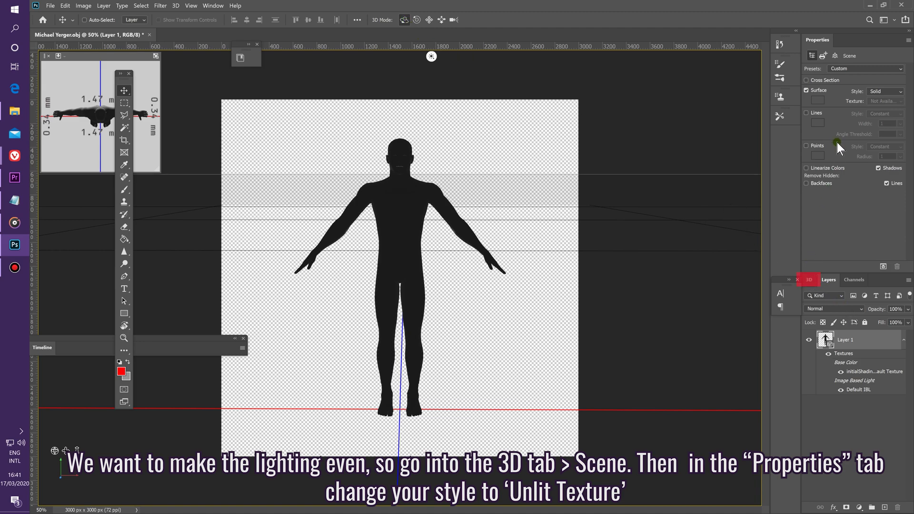
pyautogui.click(810, 280)
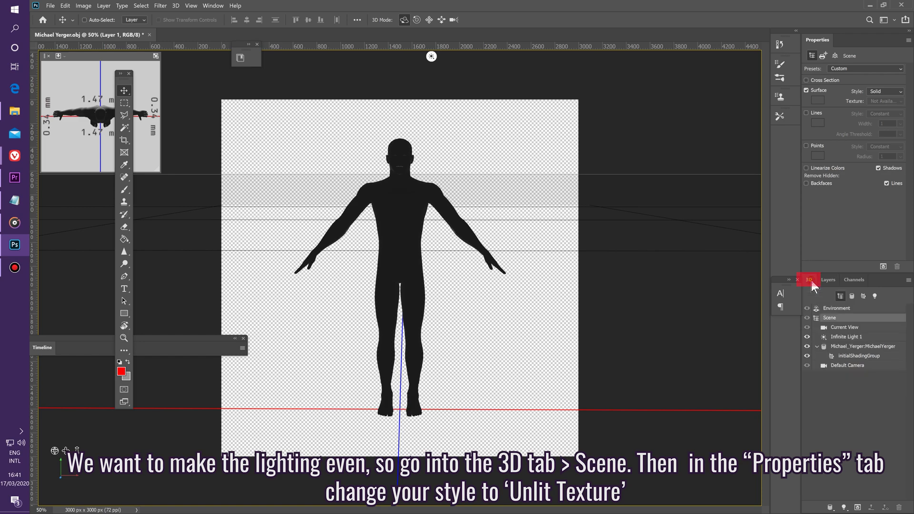
pyautogui.click(842, 321)
pyautogui.click(883, 93)
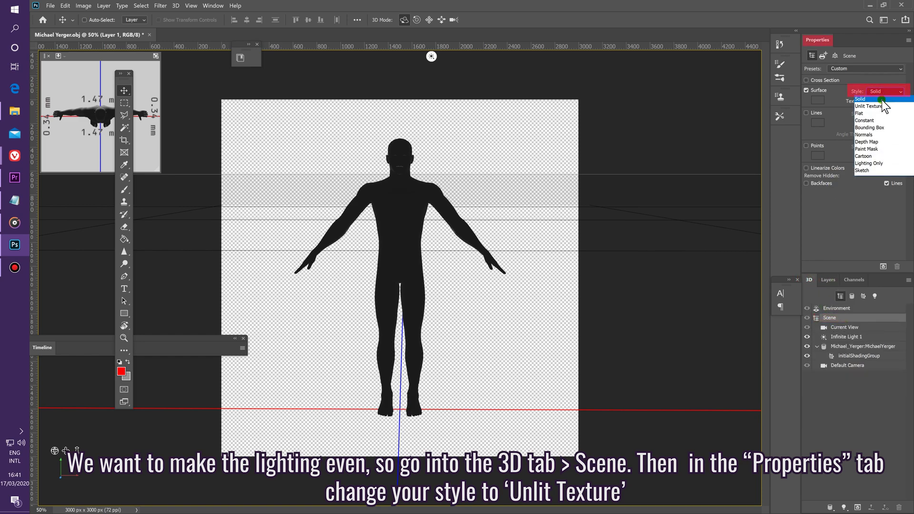
pyautogui.click(878, 105)
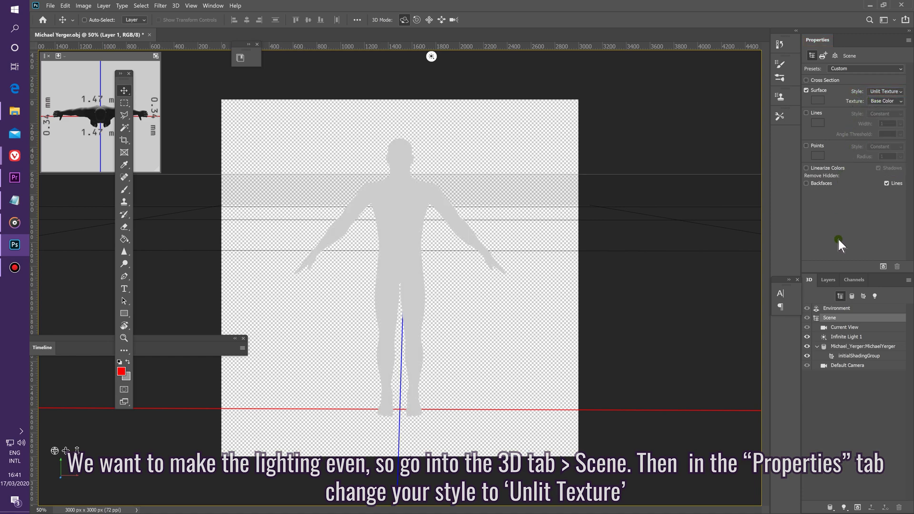
pyautogui.click(843, 327)
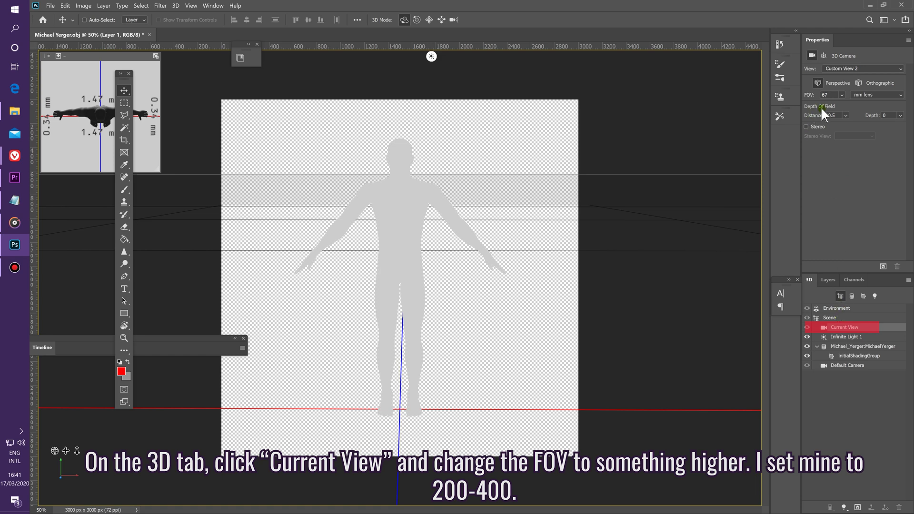
# Step: Raise the camera FOV to 264 and slide and pan so the head and shoulders fill the canvas
pyautogui.moveTo(850, 105); pyautogui.dragTo(855, 110)
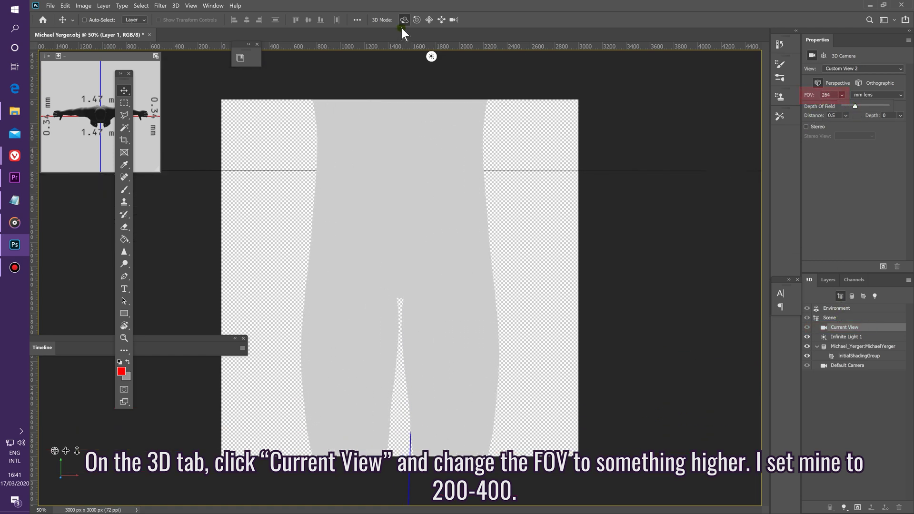
pyautogui.click(441, 19)
pyautogui.moveTo(552, 133); pyautogui.dragTo(559, 190)
pyautogui.click(429, 19)
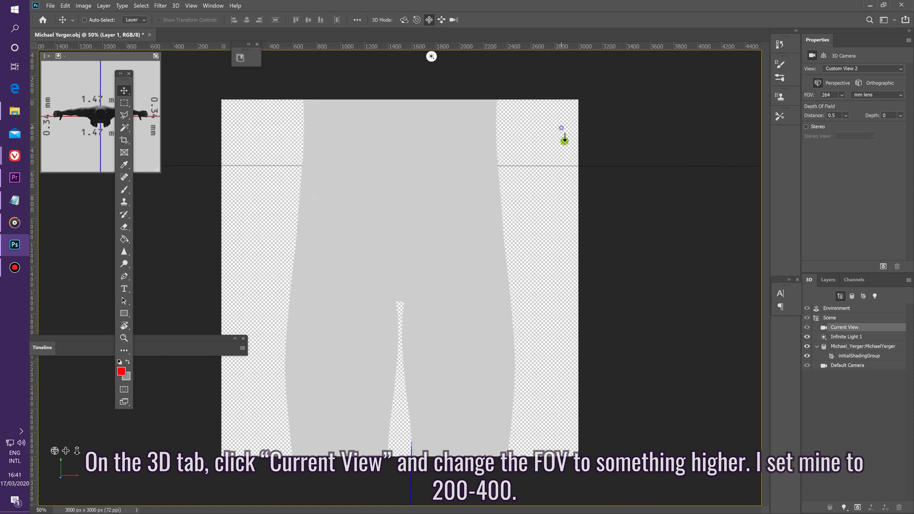
pyautogui.moveTo(564, 135); pyautogui.dragTo(555, 305)
pyautogui.click(441, 20)
pyautogui.moveTo(479, 83); pyautogui.dragTo(545, 198)
pyautogui.click(405, 20)
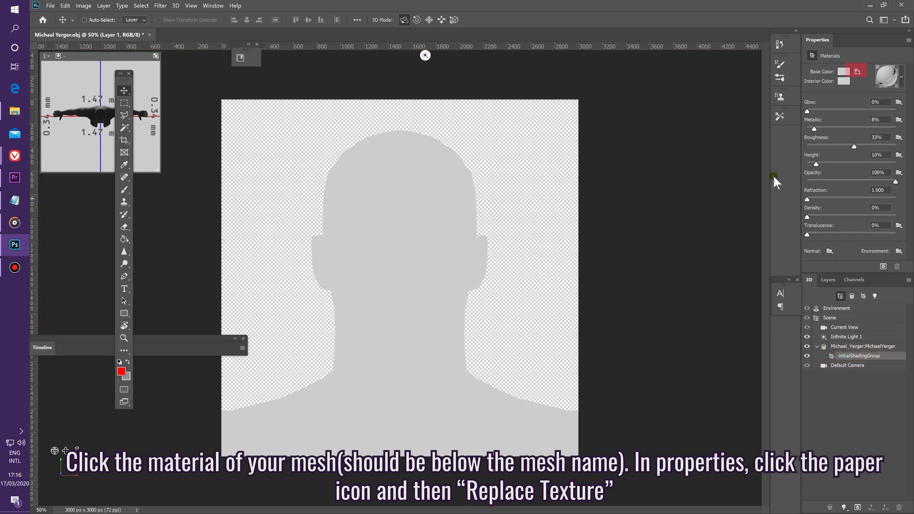
# Step: Replace the material's Base Color texture with the Base skin file
pyautogui.click(857, 72)
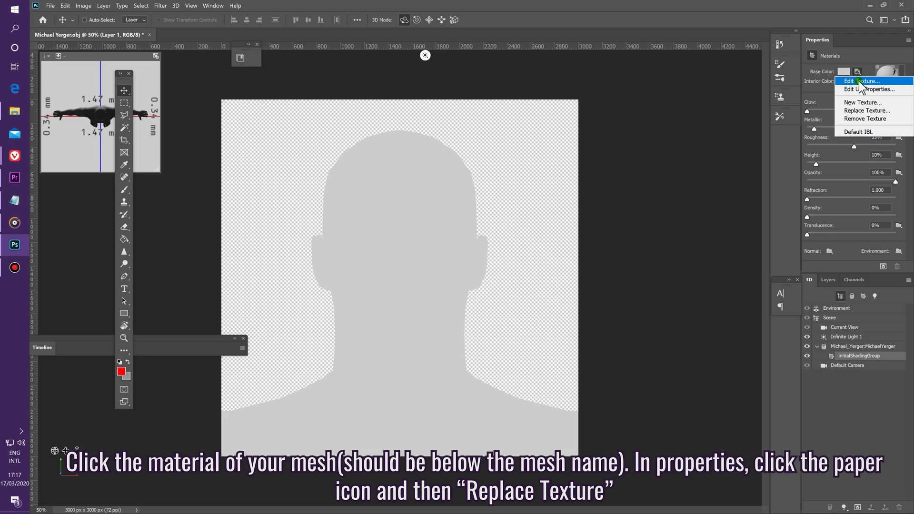
pyautogui.click(861, 113)
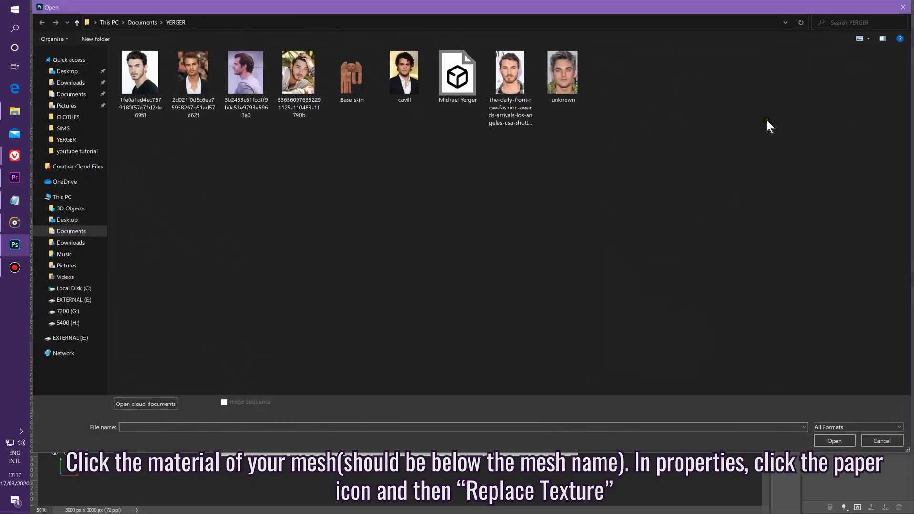
pyautogui.doubleClick(344, 83)
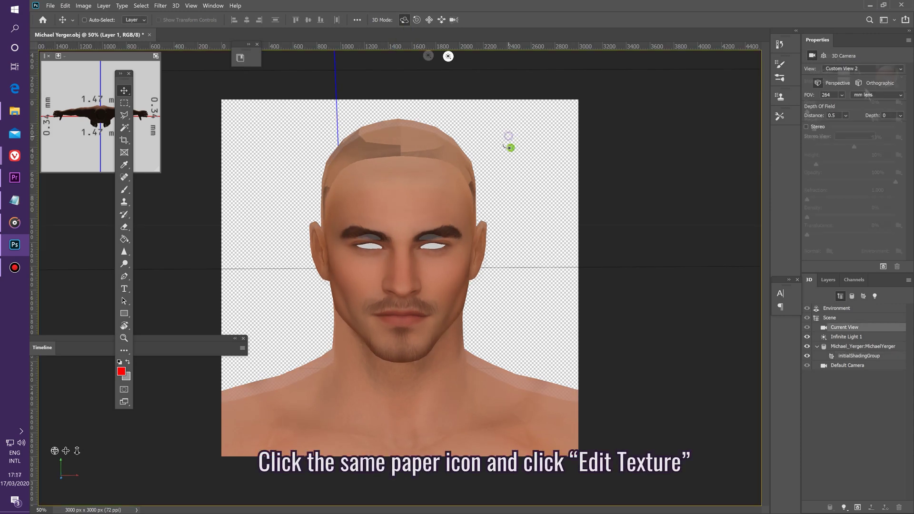
# Step: Open the Base Color texture for editing and show its layers
pyautogui.click(858, 72)
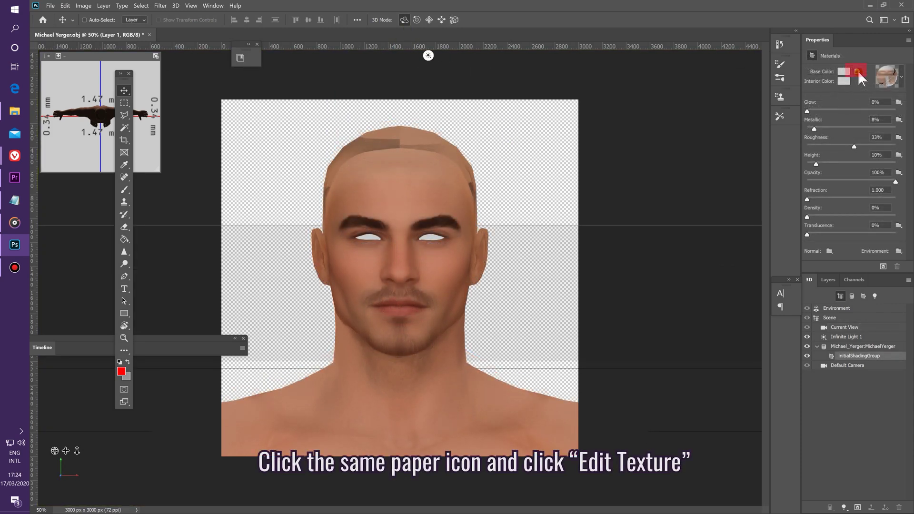
pyautogui.click(858, 81)
pyautogui.click(828, 281)
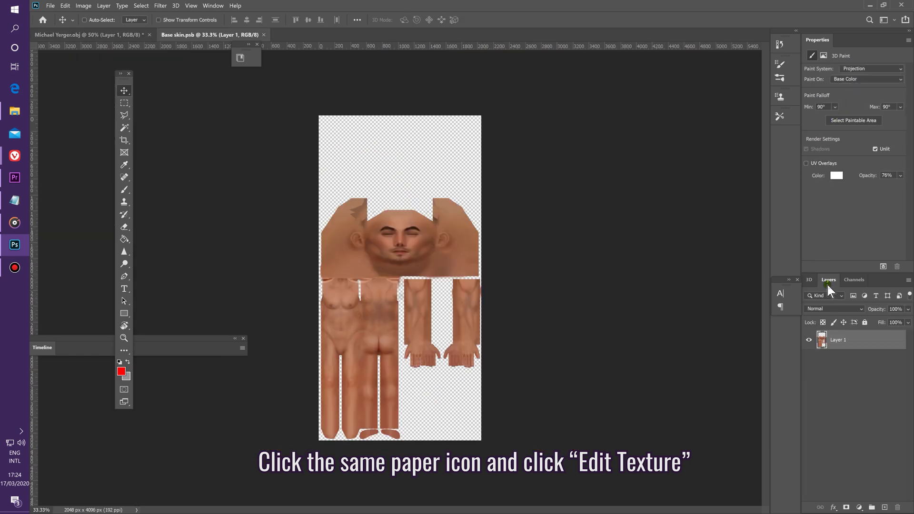
# Step: Confirm the Base skin texture's image size at 2048 × 4096 px with resampling on
pyautogui.hotkey('ctrl', '+')
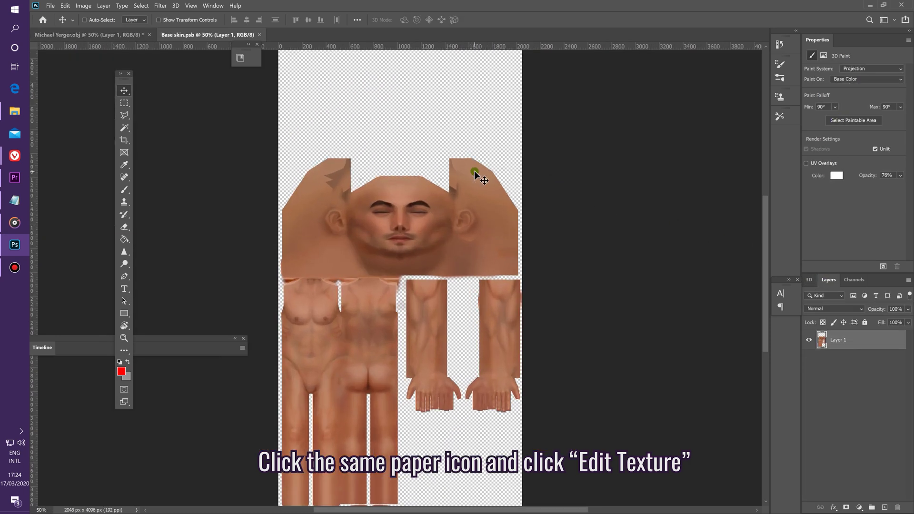
pyautogui.click(83, 6)
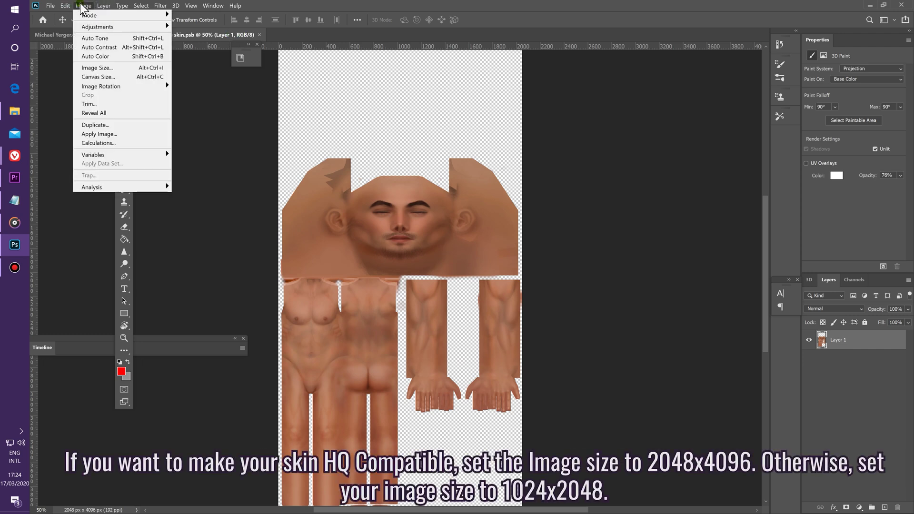
pyautogui.click(115, 69)
pyautogui.moveTo(646, 136); pyautogui.dragTo(528, 162)
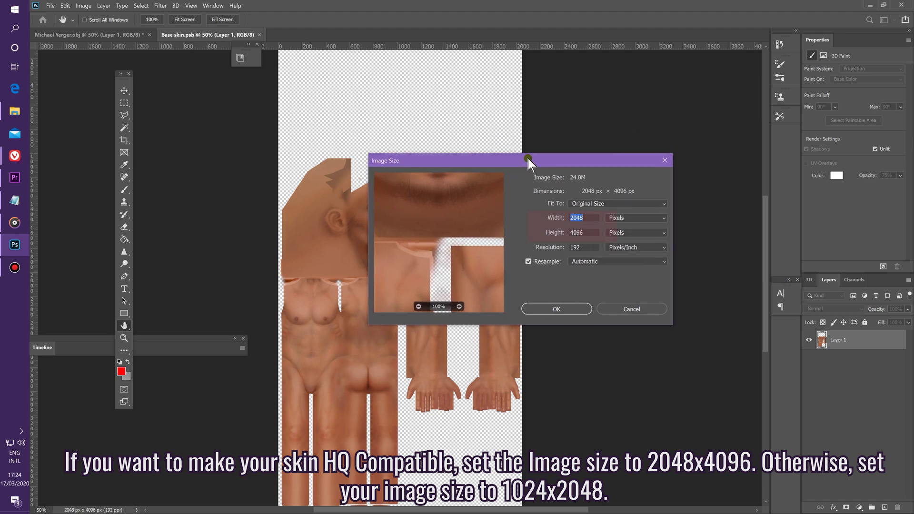
pyautogui.click(526, 259)
pyautogui.click(545, 311)
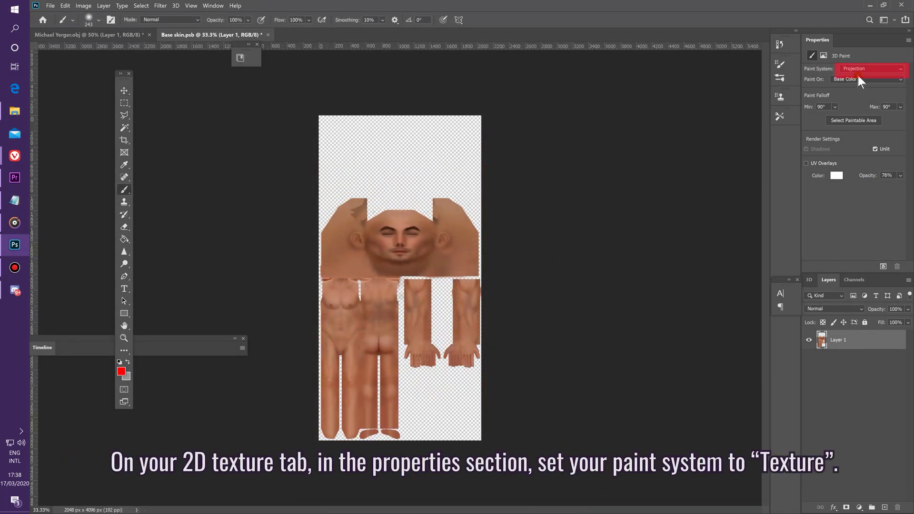
# Step: Set the 3D paint system to Texture and add a new Layer 2 to the texture
pyautogui.click(871, 70)
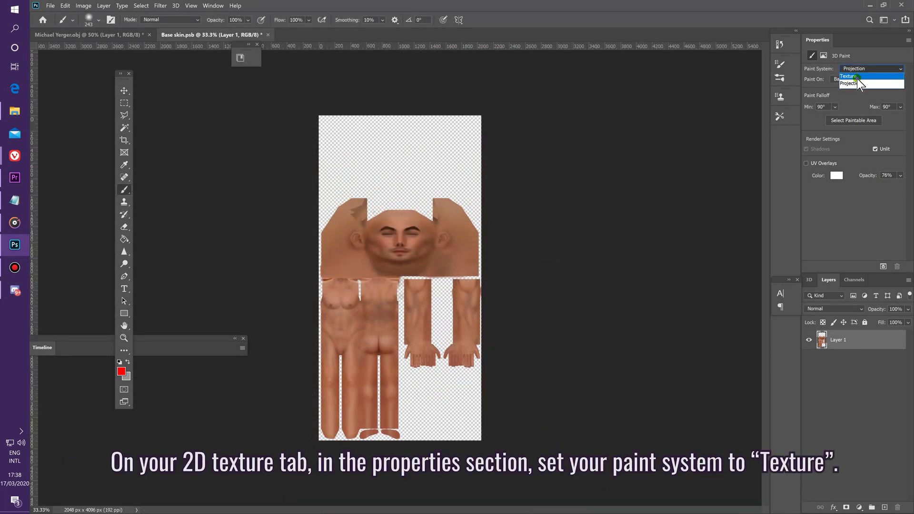
pyautogui.click(861, 82)
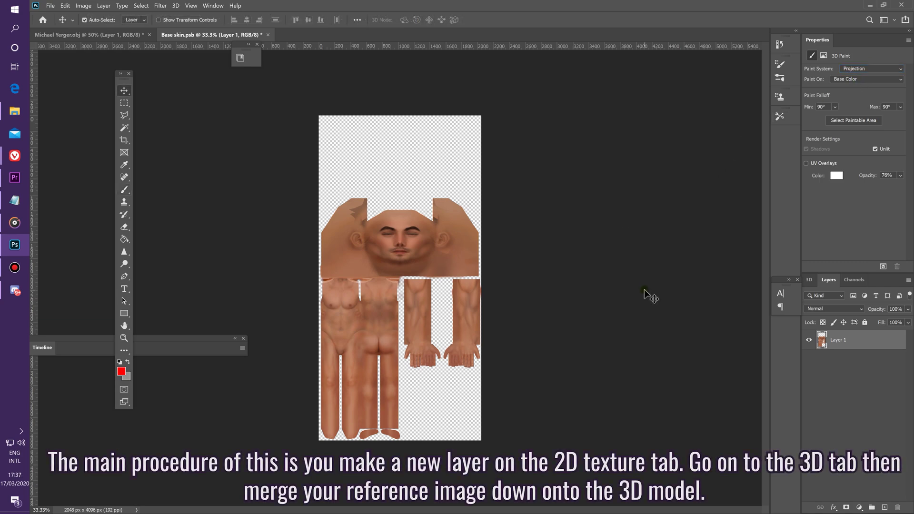
pyautogui.hotkey('ctrl', 'shift', 'n')
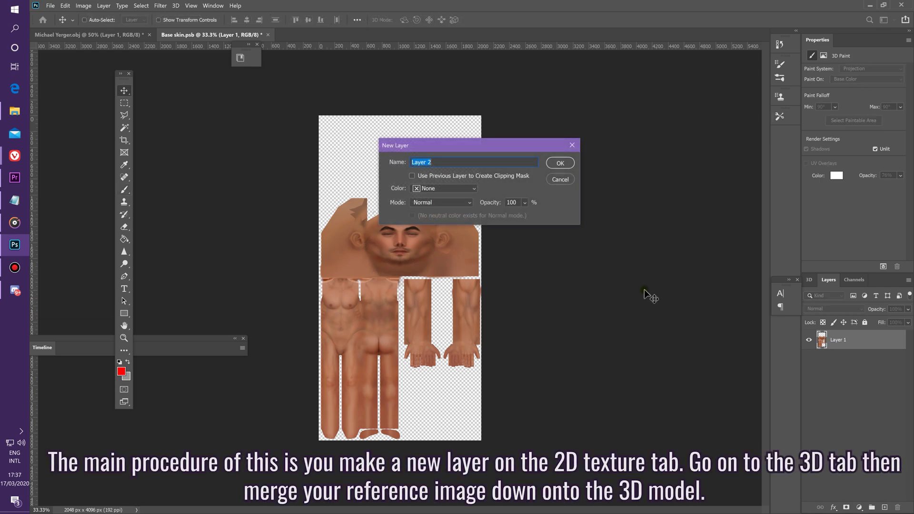
pyautogui.press('Return')
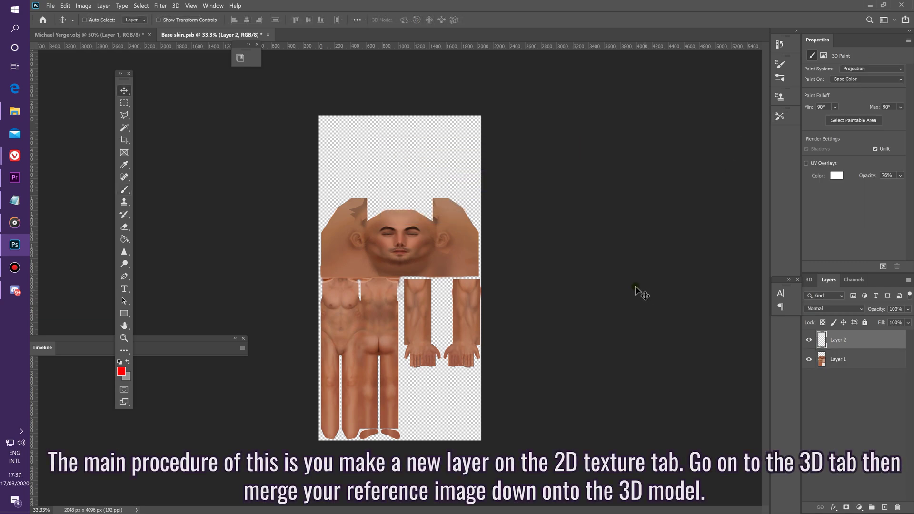
# Step: On the 3D model, fill a red rectangle from forehead past the nose, then merge it down
pyautogui.click(117, 36)
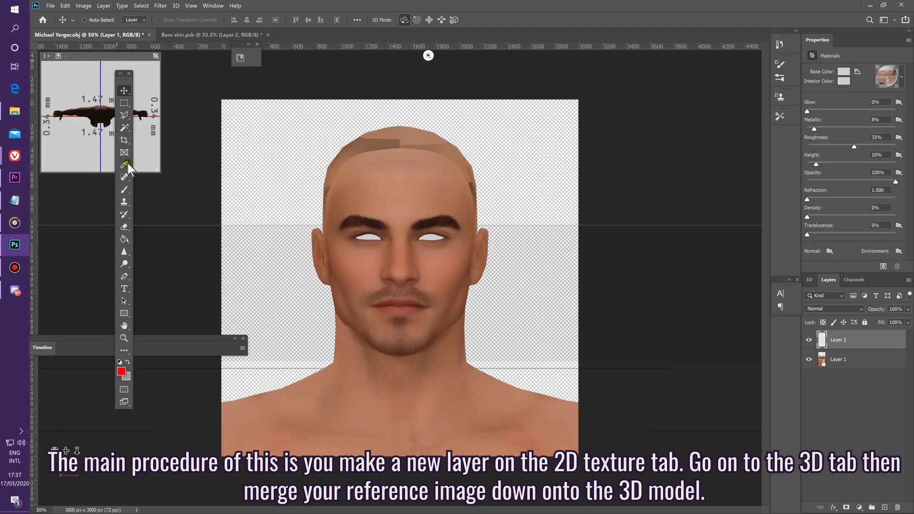
pyautogui.click(125, 104)
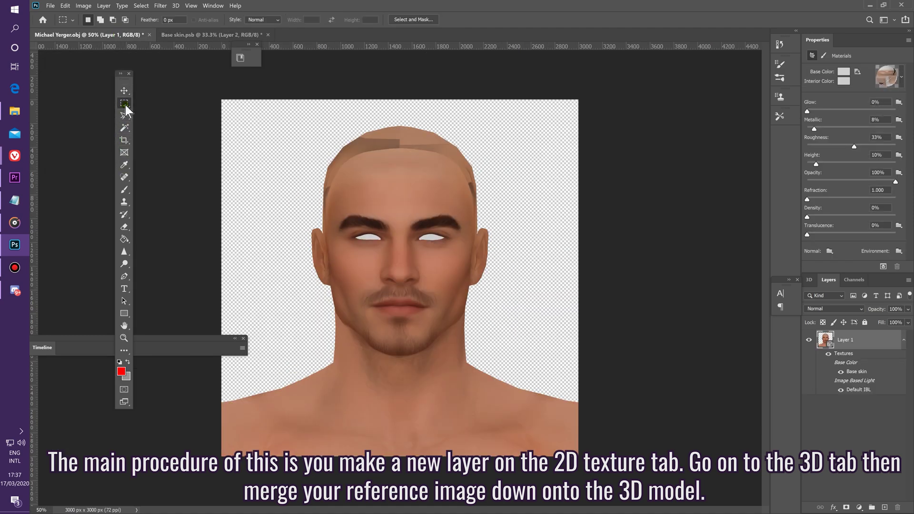
pyautogui.hotkey('ctrl', 'shift', 'n')
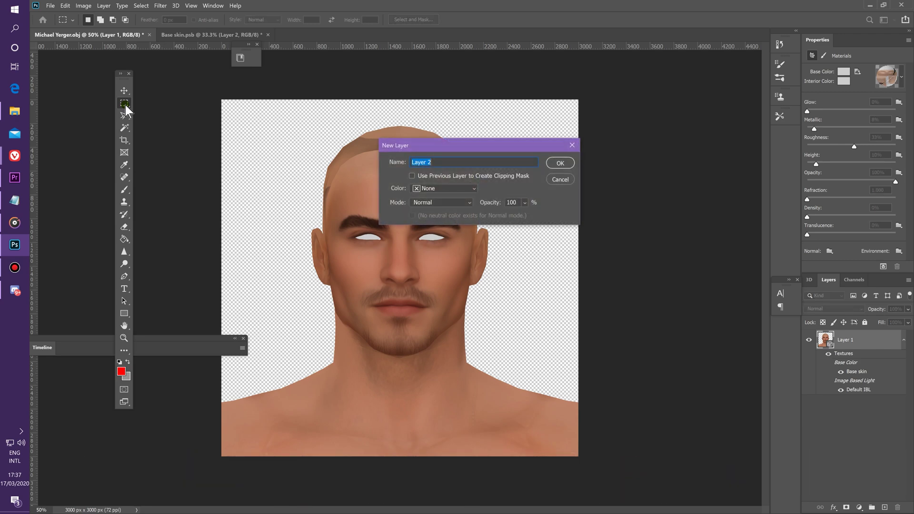
pyautogui.press('Return')
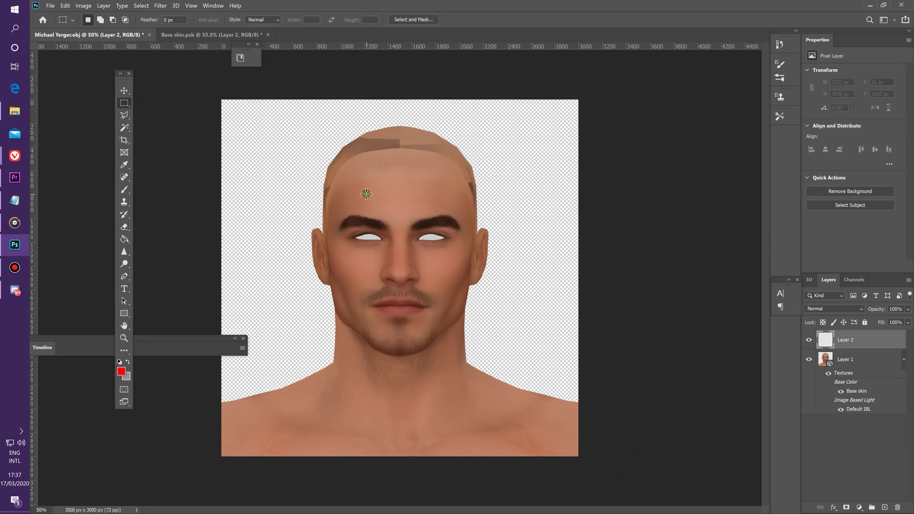
pyautogui.moveTo(366, 193); pyautogui.dragTo(436, 283)
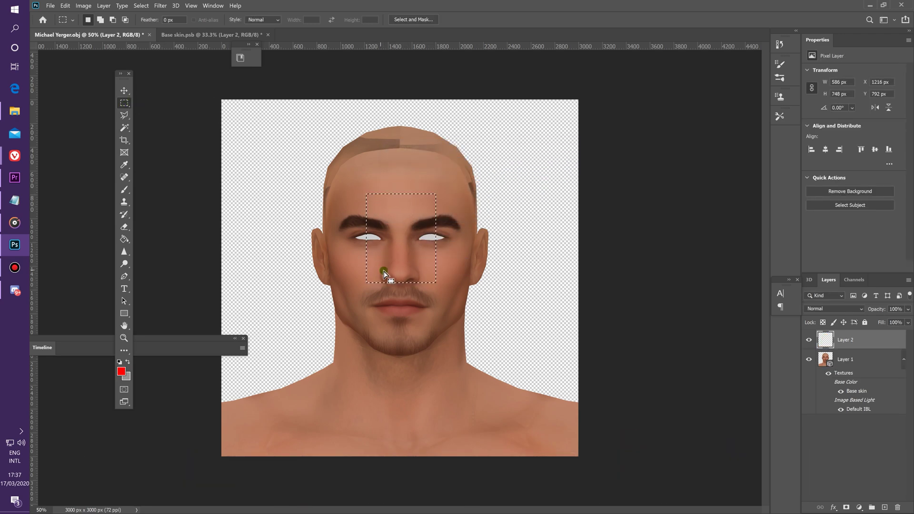
pyautogui.click(124, 239)
pyautogui.click(388, 239)
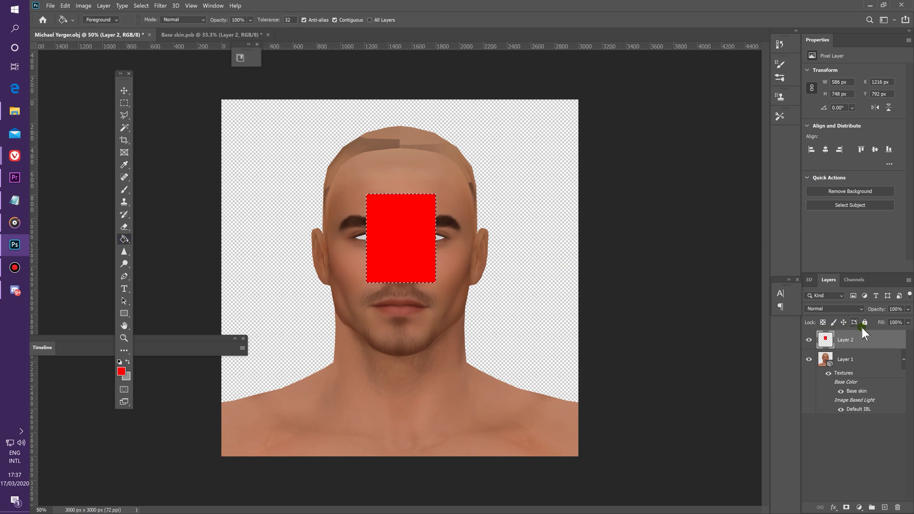
pyautogui.click(124, 91)
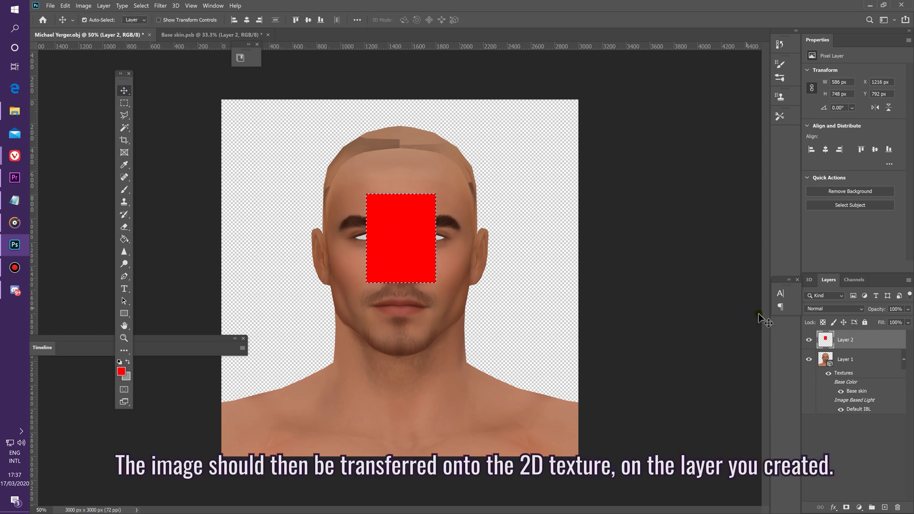
pyautogui.hotkey('ctrl', 'd')
pyautogui.rightClick(876, 339)
pyautogui.click(768, 394)
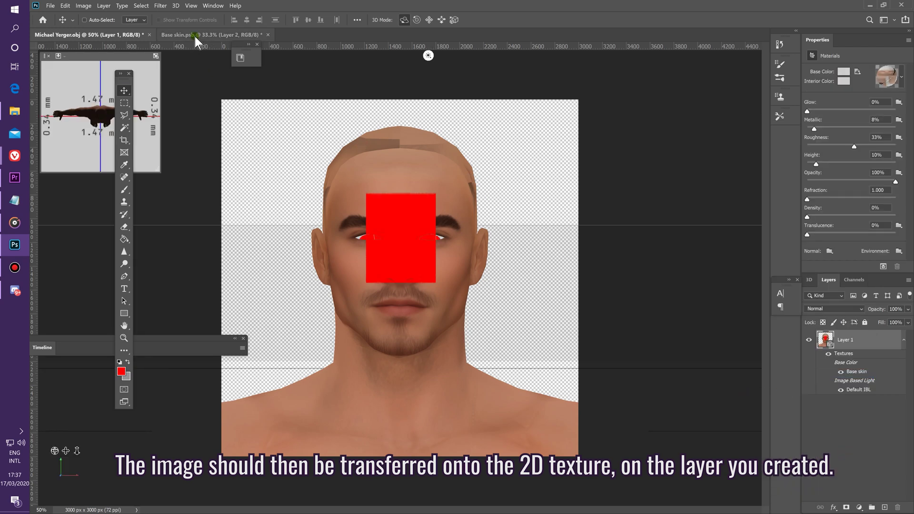
# Step: Add a new empty Layer 2 to the Base skin texture document
pyautogui.click(195, 36)
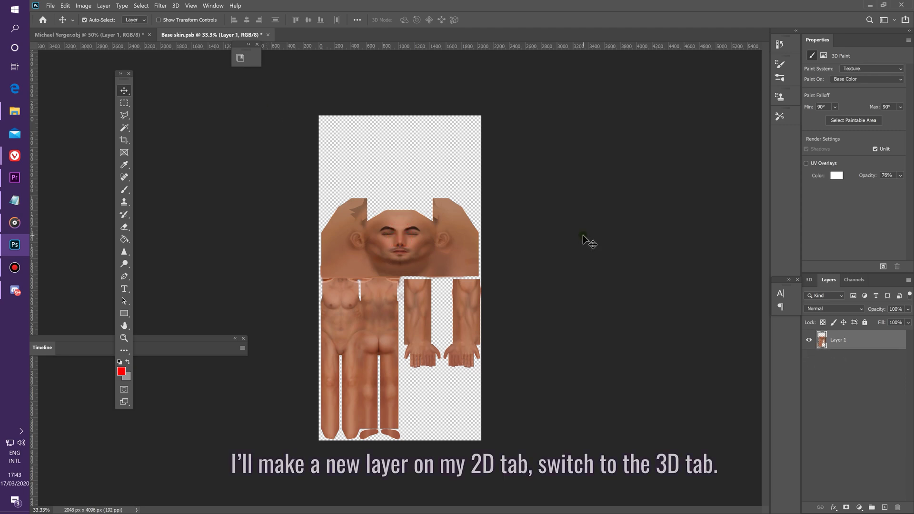
pyautogui.hotkey('ctrl', 'shift', 'n')
pyautogui.press('Return')
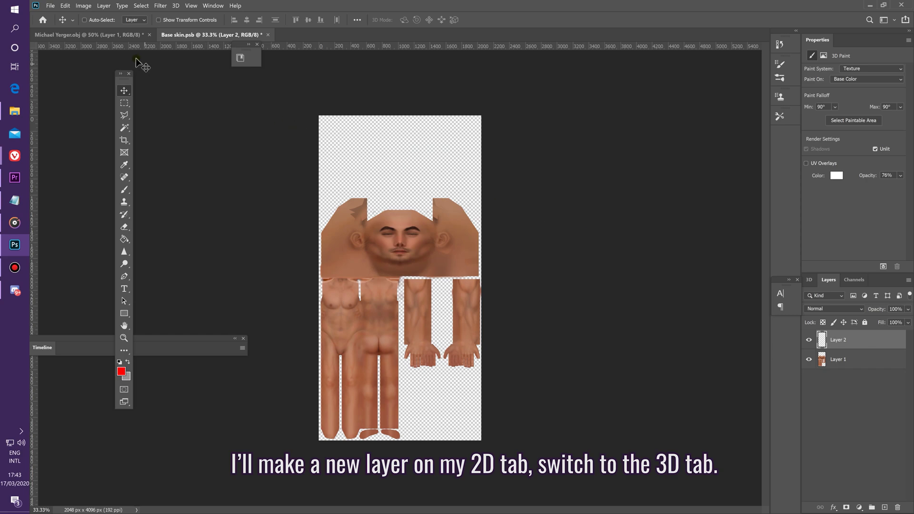
# Step: Place the front-facing reference photo onto the 3D head canvas and scale it to about 1000%
pyautogui.click(108, 35)
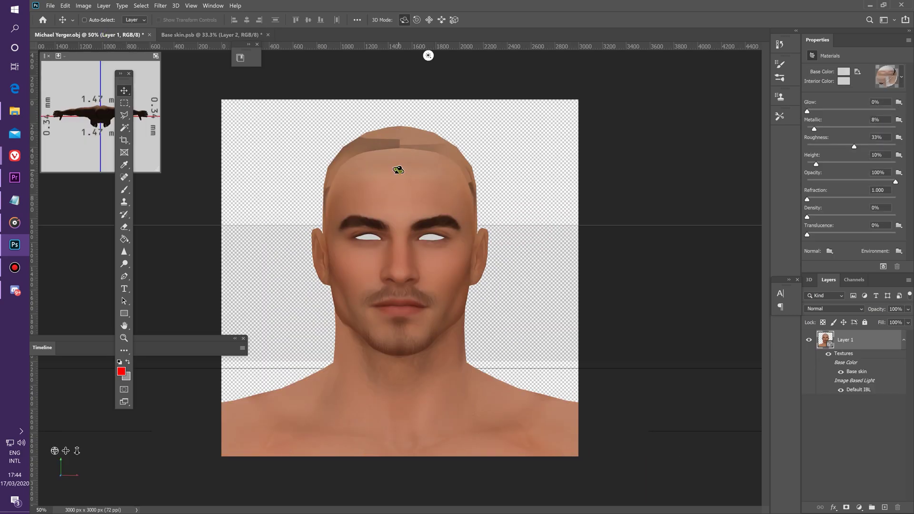
pyautogui.click(80, 110)
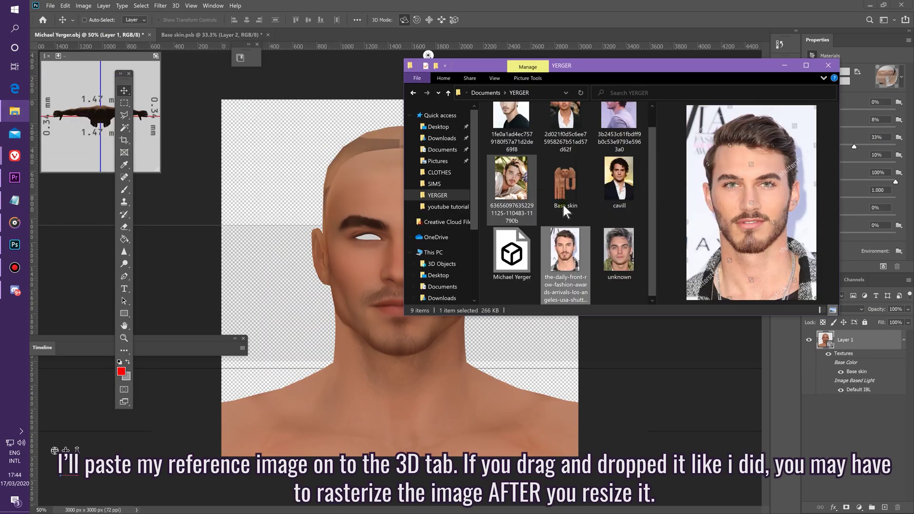
pyautogui.click(573, 256)
pyautogui.moveTo(571, 255); pyautogui.dragTo(429, 335)
pyautogui.moveTo(418, 258); pyautogui.dragTo(600, 126)
# Step: Nudge the enlarged photo down, commit the transform, and rasterize its layer into pixels
pyautogui.moveTo(427, 142); pyautogui.dragTo(427, 150)
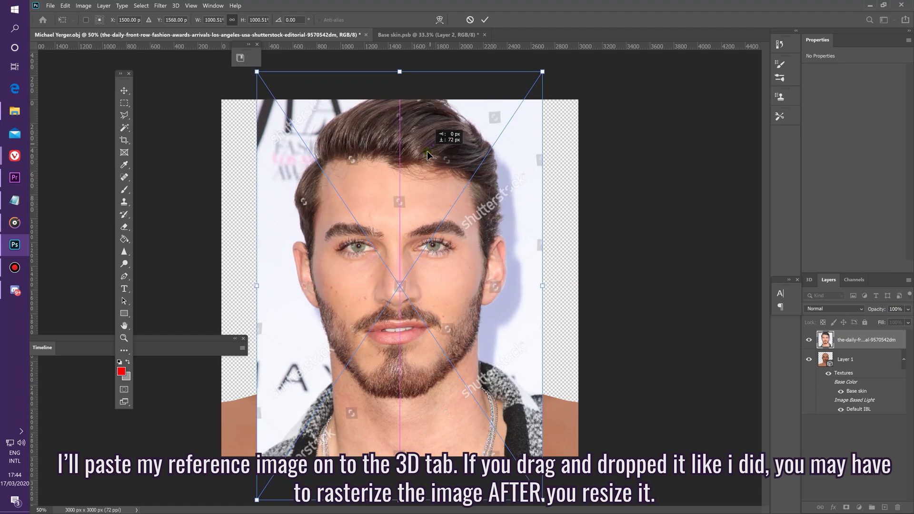
pyautogui.click(487, 20)
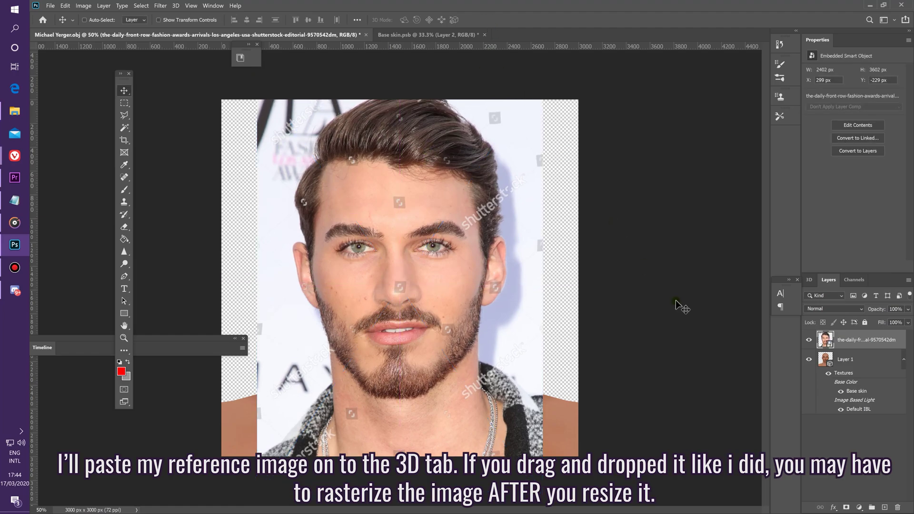
pyautogui.rightClick(863, 341)
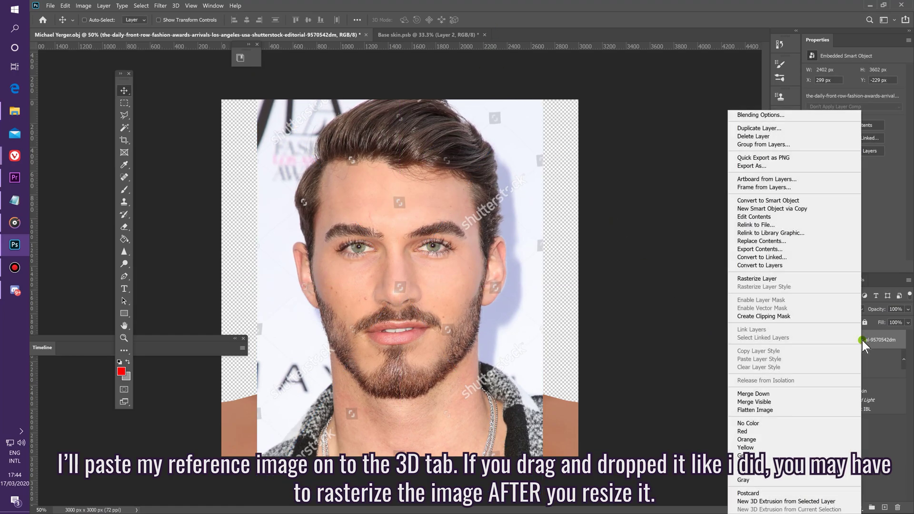
pyautogui.click(752, 279)
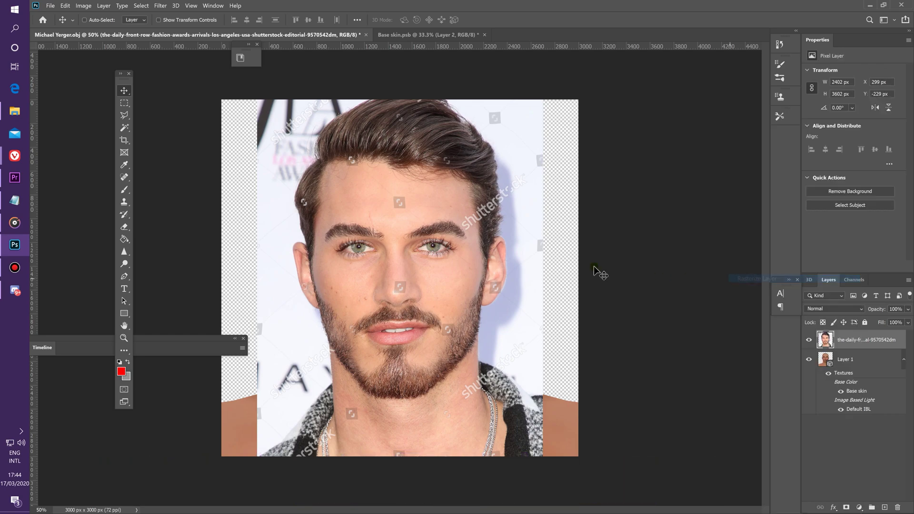
# Step: At 100% zoom, spot-heal the watermarks on the nose, the forehead and beside the right brow
pyautogui.hotkey('ctrl', '+')
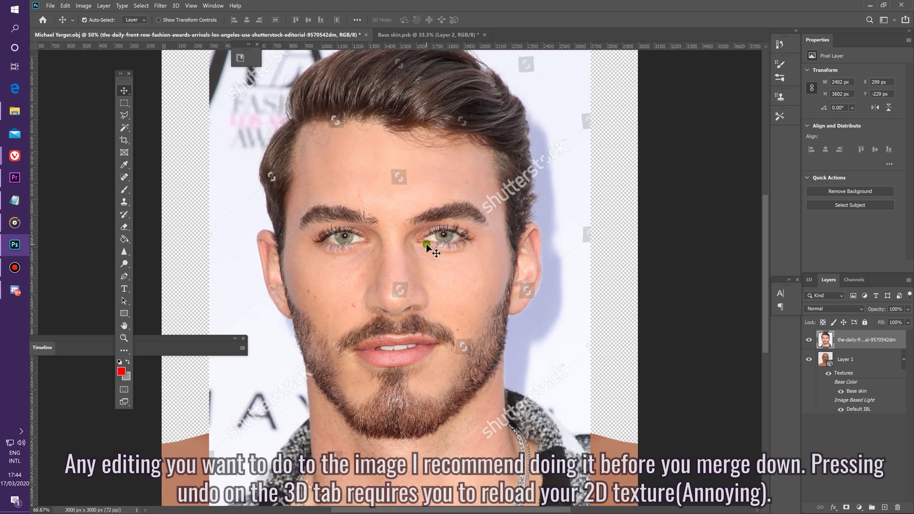
pyautogui.hotkey('ctrl', '+')
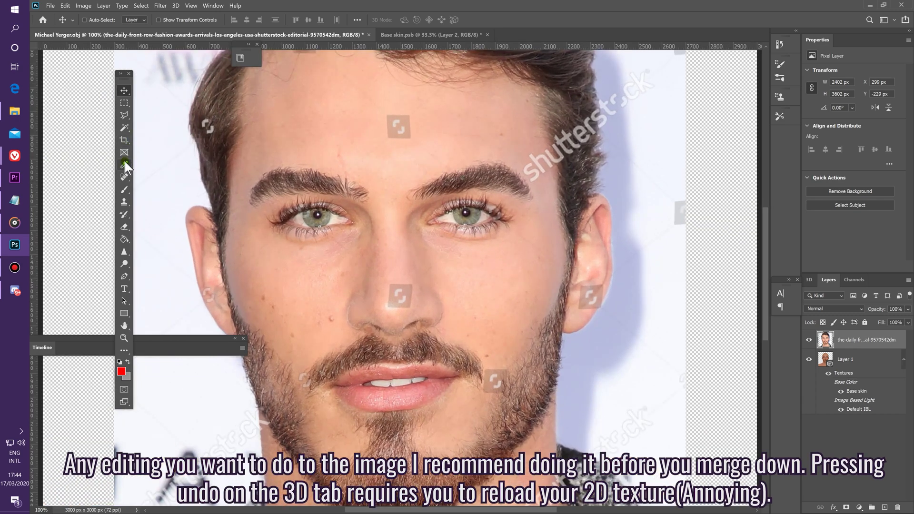
pyautogui.click(124, 177)
pyautogui.click(91, 19)
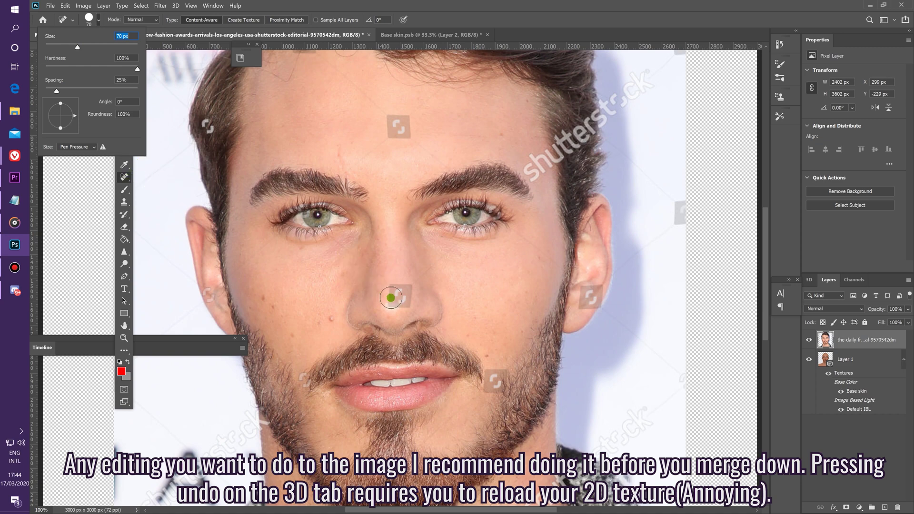
pyautogui.moveTo(395, 286)
pyautogui.mouseDown()
pyautogui.moveTo(388, 299)
pyautogui.moveTo(398, 298)
pyautogui.mouseUp()
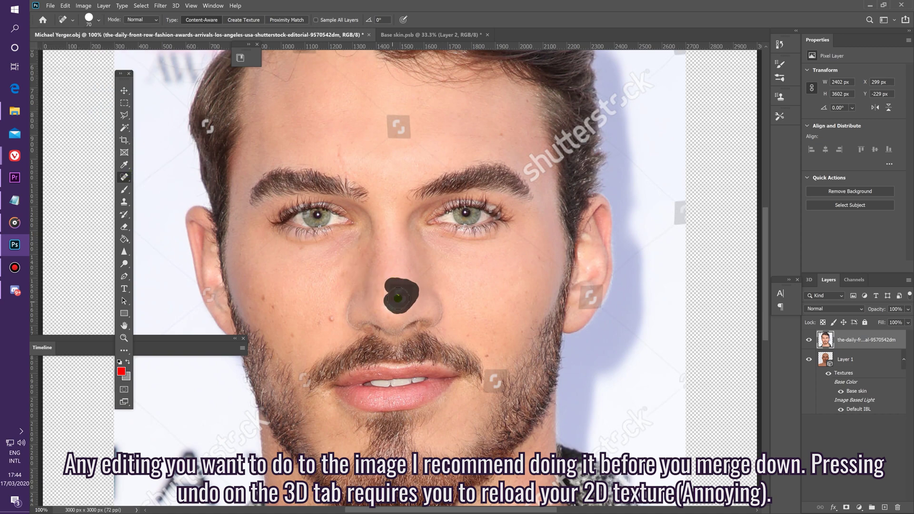
pyautogui.moveTo(412, 131)
pyautogui.mouseDown()
pyautogui.moveTo(404, 130)
pyautogui.moveTo(408, 122)
pyautogui.moveTo(435, 143)
pyautogui.mouseUp()
pyautogui.moveTo(529, 172)
pyautogui.mouseDown()
pyautogui.moveTo(538, 152)
pyautogui.moveTo(546, 165)
pyautogui.mouseUp()
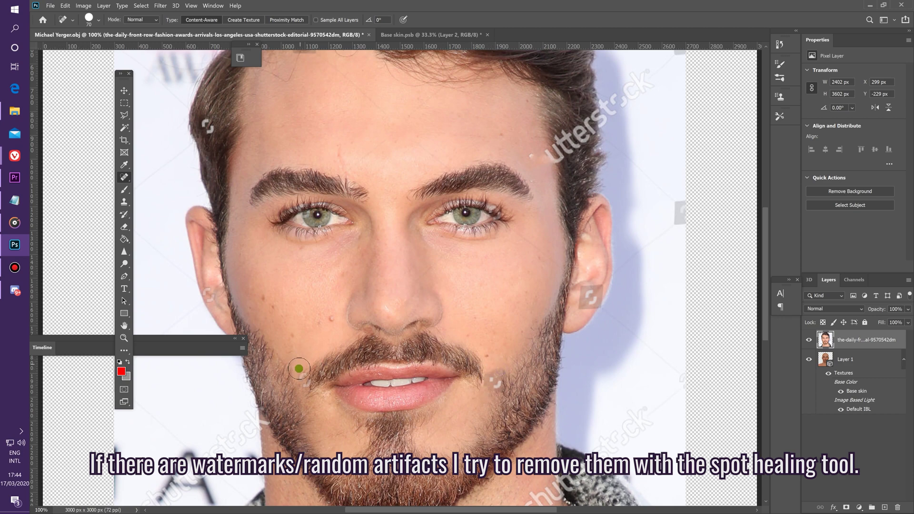
pyautogui.click(117, 85)
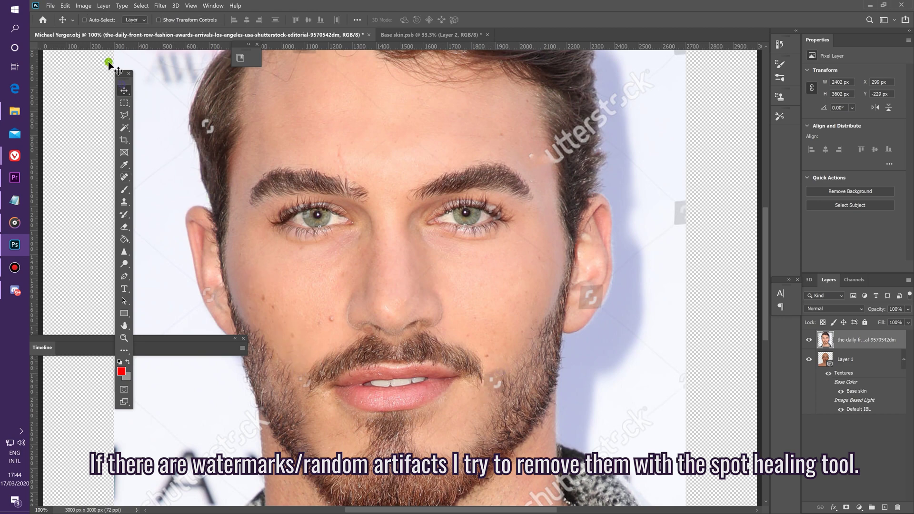
pyautogui.click(84, 6)
# Step: Apply Shadows/Highlights to the reference photo with the shadows amount lowered to 49%
pyautogui.moveTo(102, 27)
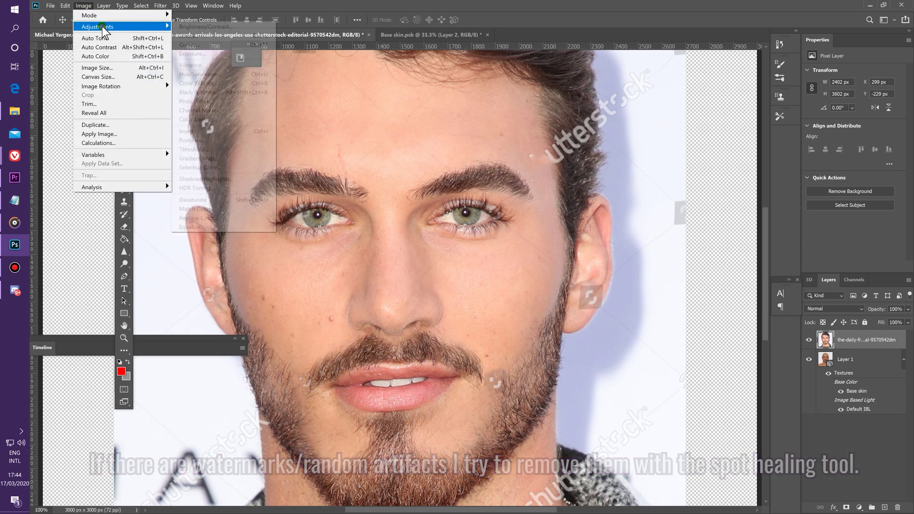
pyautogui.click(207, 179)
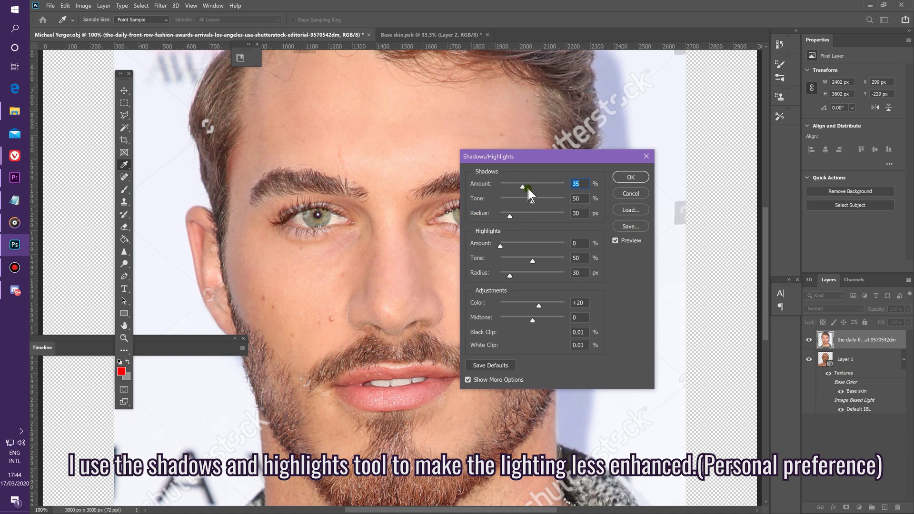
pyautogui.moveTo(577, 154); pyautogui.dragTo(626, 152)
pyautogui.hotkey('ctrl', '-')
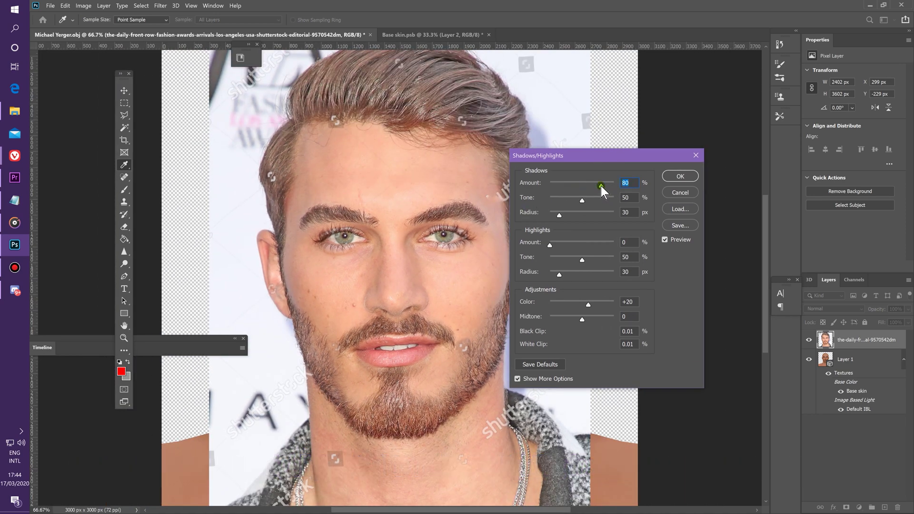
pyautogui.moveTo(599, 185)
pyautogui.mouseDown()
pyautogui.moveTo(541, 188)
pyautogui.moveTo(581, 186)
pyautogui.mouseUp()
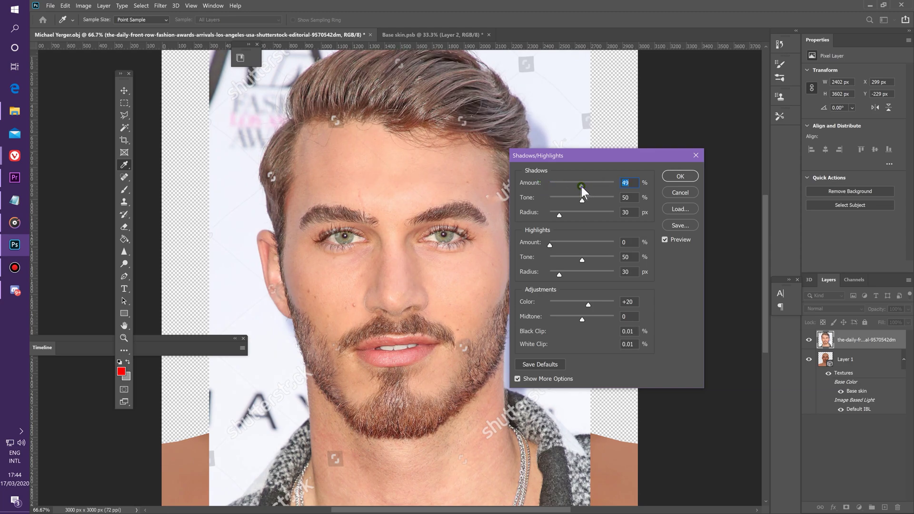
pyautogui.click(668, 176)
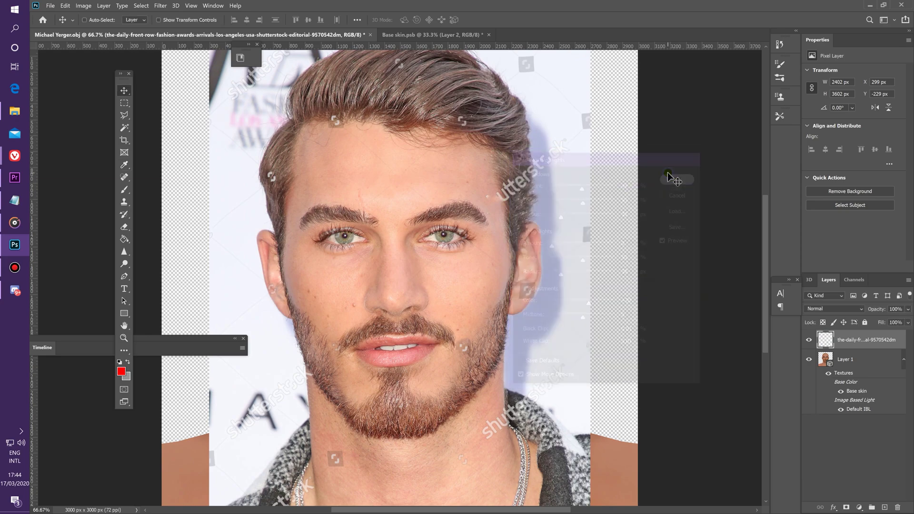
# Step: Apply Surface Blur with radius 24 and threshold 12, previewing the whole face at 33%
pyautogui.click(161, 6)
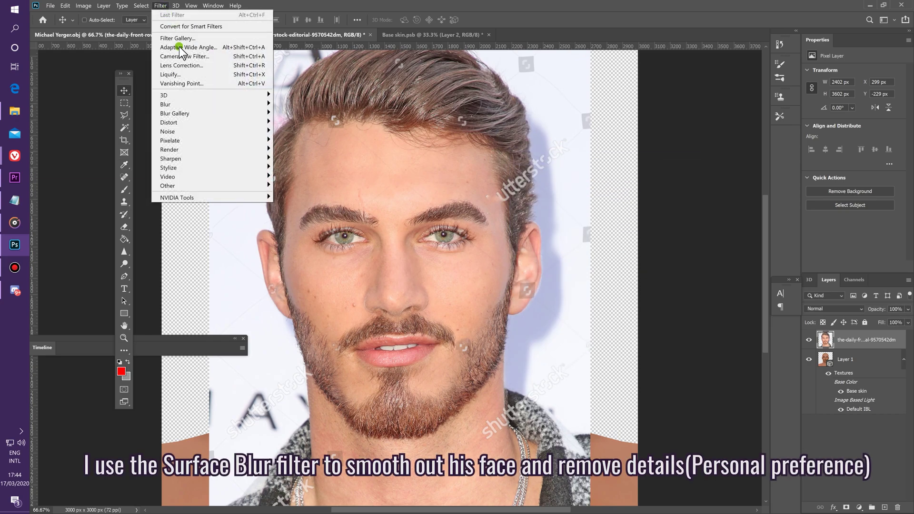
pyautogui.moveTo(242, 109)
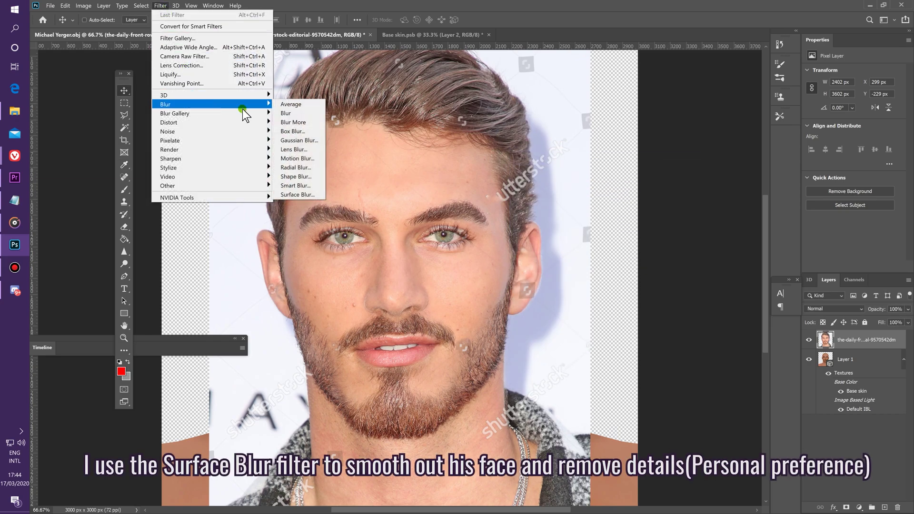
pyautogui.click(299, 194)
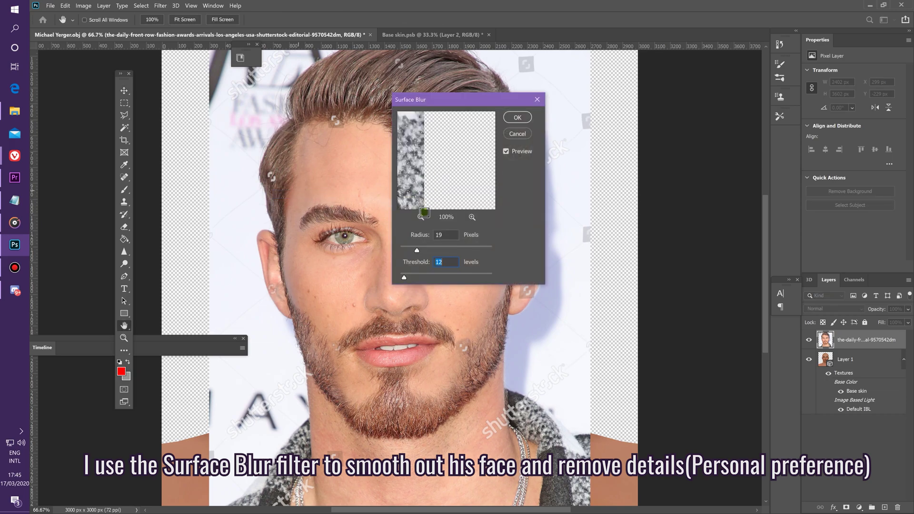
pyautogui.click(421, 216)
pyautogui.click(420, 216)
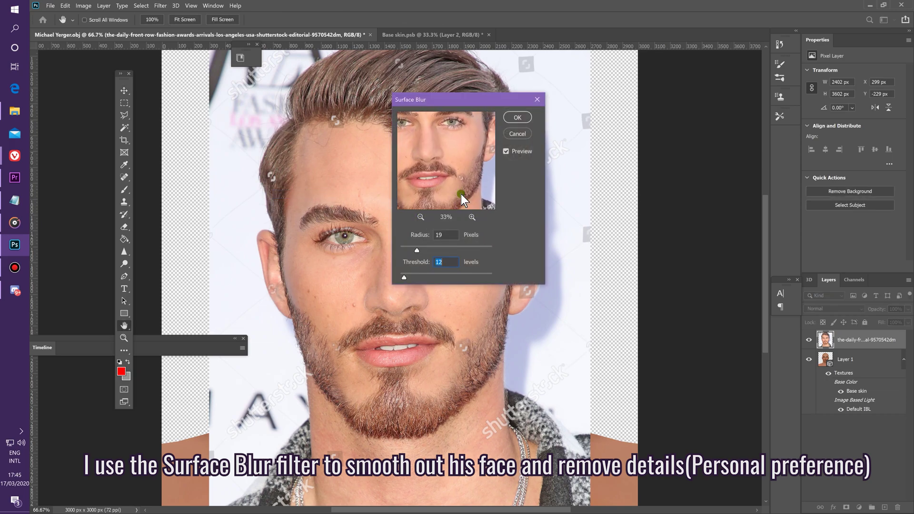
pyautogui.moveTo(462, 197); pyautogui.dragTo(471, 185)
pyautogui.moveTo(479, 108); pyautogui.dragTo(611, 129)
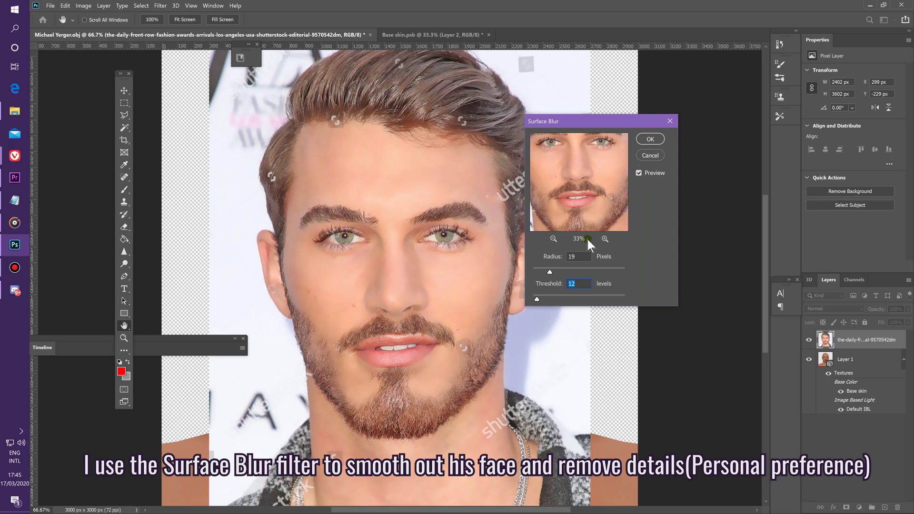
pyautogui.moveTo(554, 270); pyautogui.dragTo(555, 272)
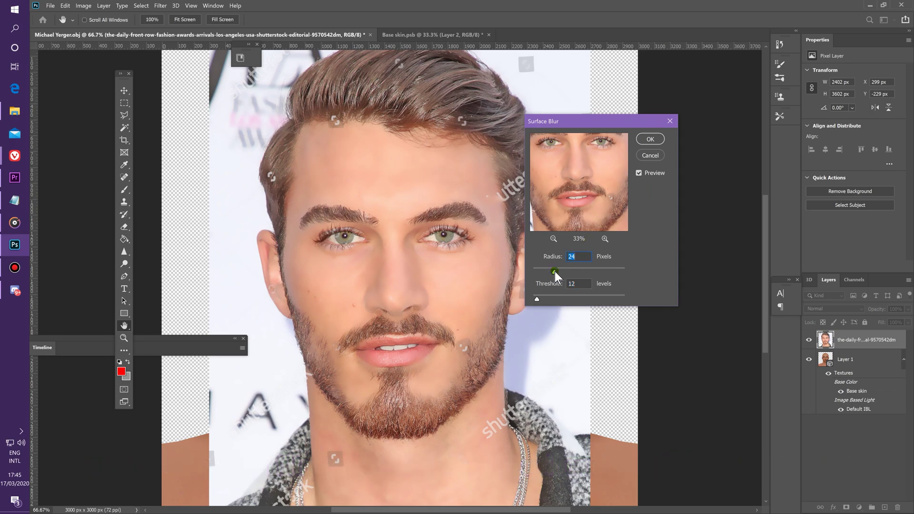
pyautogui.click(651, 139)
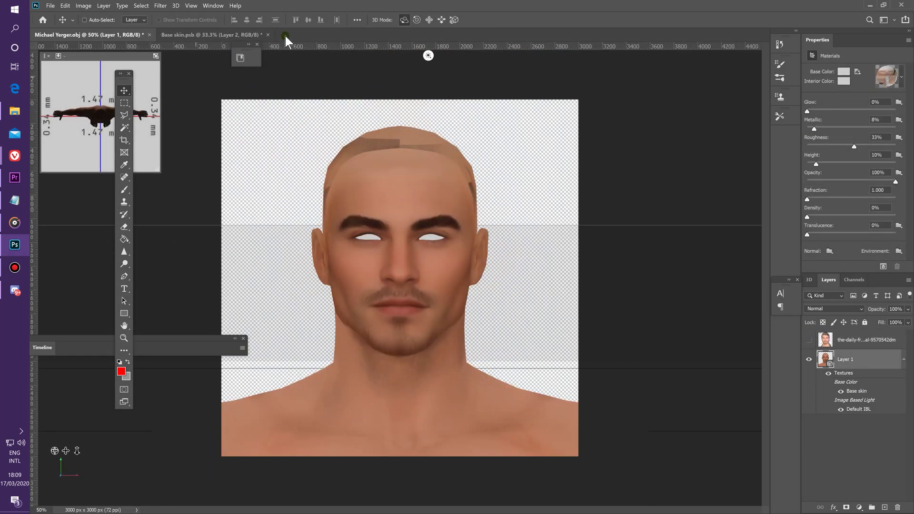
# Step: Dolly the 3D camera closer, pan the head lower, then show and select the reference photo layer
pyautogui.moveTo(554, 153); pyautogui.dragTo(482, 172)
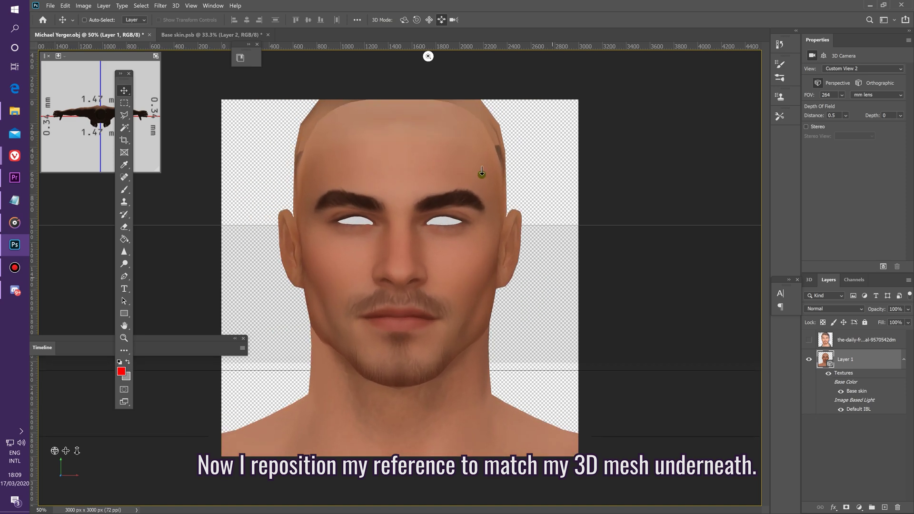
pyautogui.click(429, 19)
pyautogui.moveTo(552, 119); pyautogui.dragTo(551, 155)
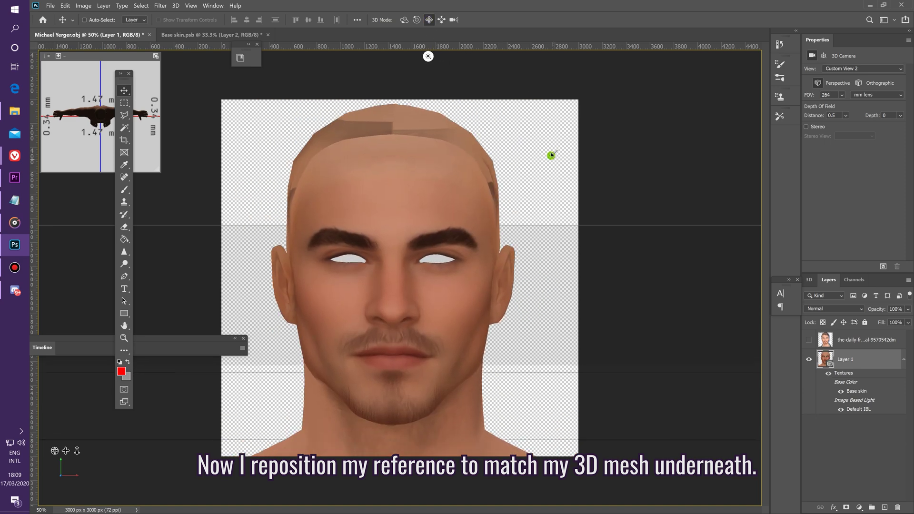
pyautogui.click(812, 341)
pyautogui.click(854, 339)
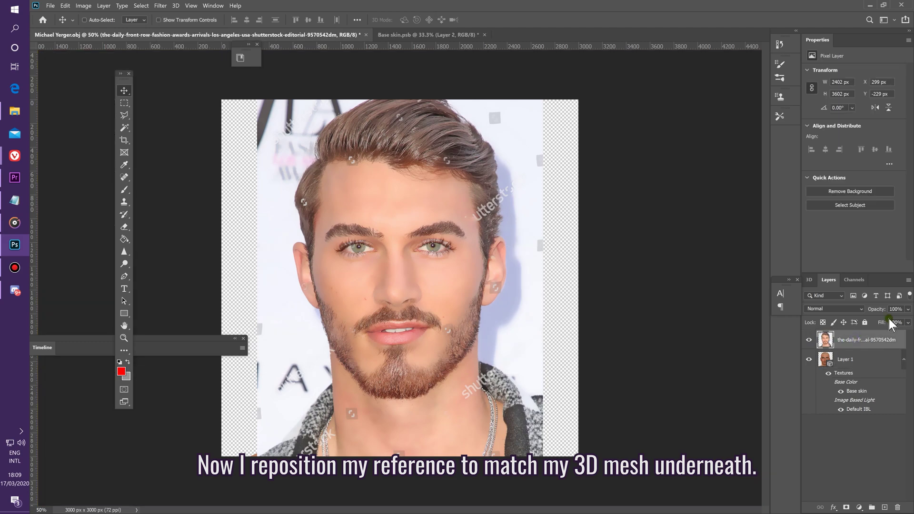
# Step: Lower the reference photo to 41% opacity and scale it to about 2961 × 4318 px over the head
pyautogui.moveTo(882, 321); pyautogui.dragTo(881, 321)
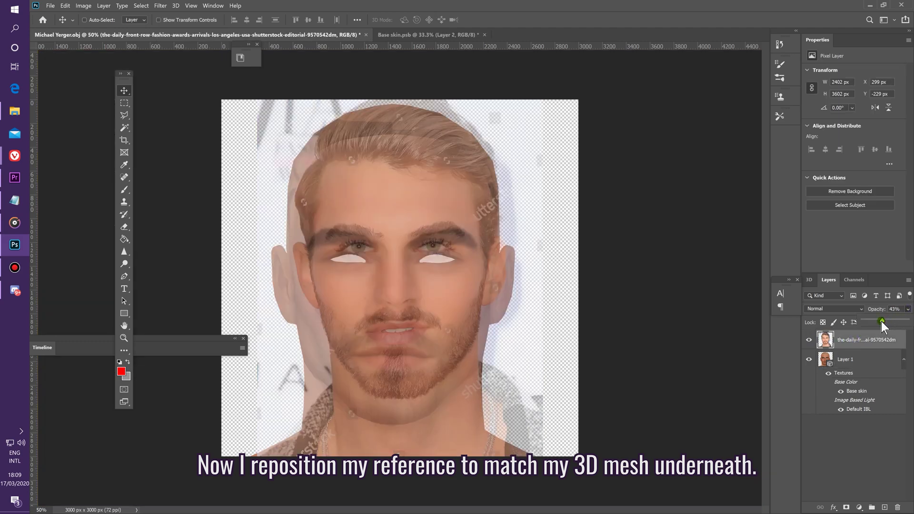
pyautogui.hotkey('ctrl', 't')
pyautogui.moveTo(543, 74); pyautogui.dragTo(518, 107)
pyautogui.hotkey('ctrl', '-')
pyautogui.moveTo(498, 142); pyautogui.dragTo(528, 114)
pyautogui.moveTo(482, 161); pyautogui.dragTo(478, 173)
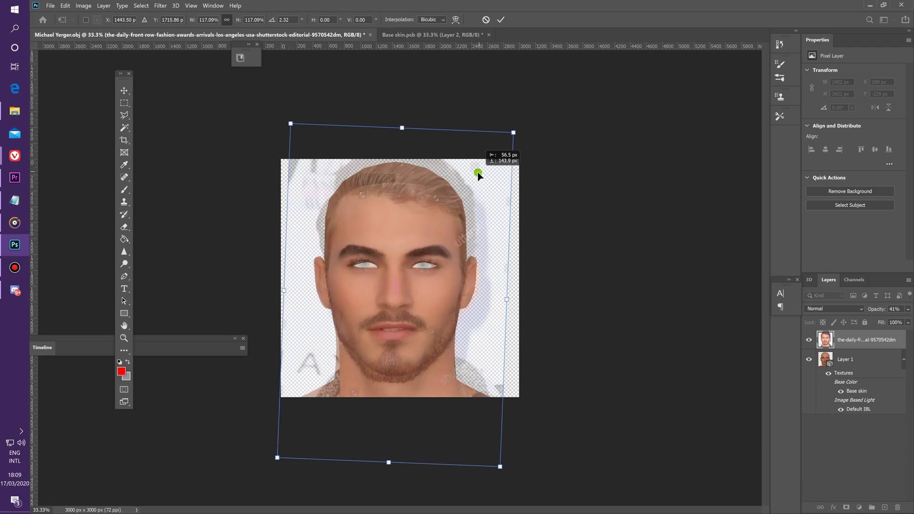
pyautogui.moveTo(513, 135); pyautogui.dragTo(514, 134)
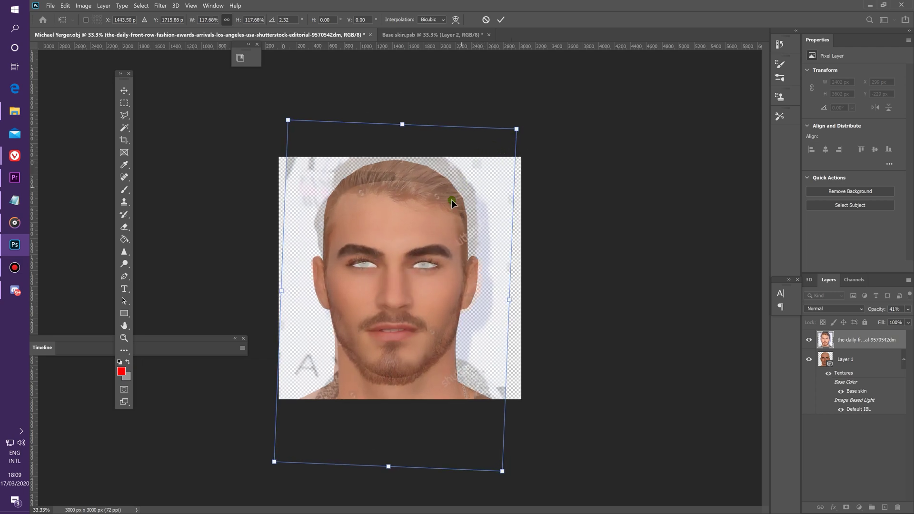
pyautogui.hotkey('ctrl', '+')
pyautogui.moveTo(444, 215); pyautogui.dragTo(447, 219)
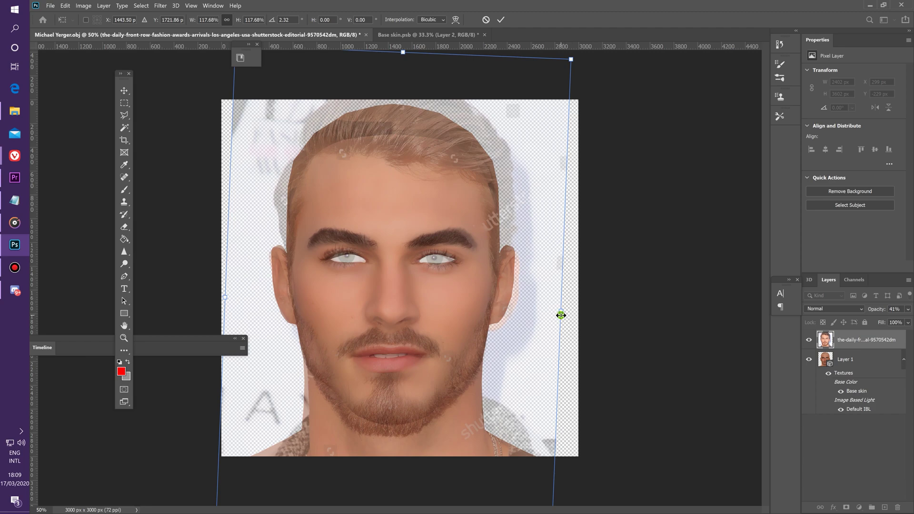
pyautogui.moveTo(561, 315); pyautogui.dragTo(588, 303)
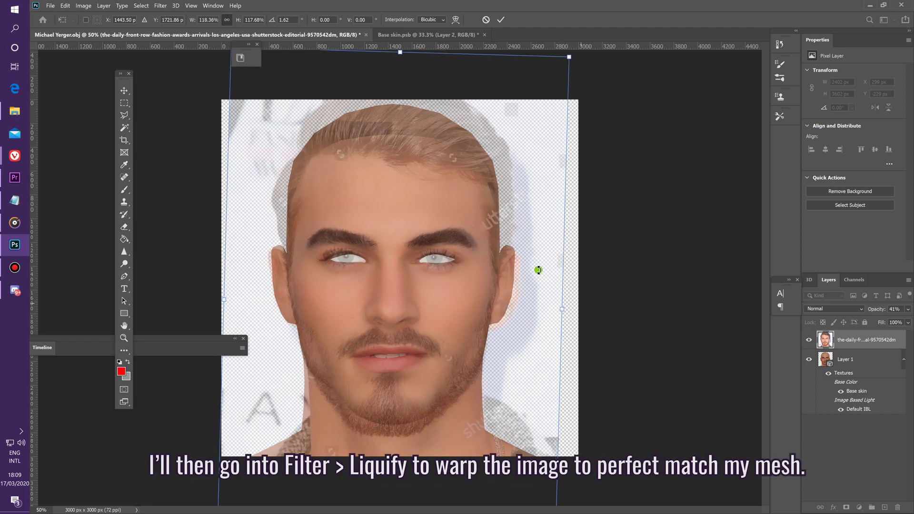
pyautogui.click(500, 21)
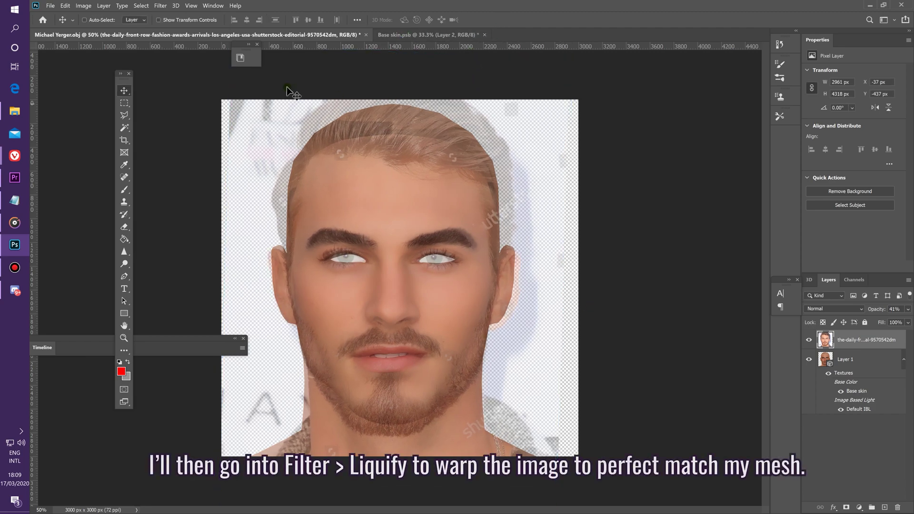
# Step: Open Liquify on the reference photo with Show Backdrop on and Layer 1 as the backdrop
pyautogui.click(160, 6)
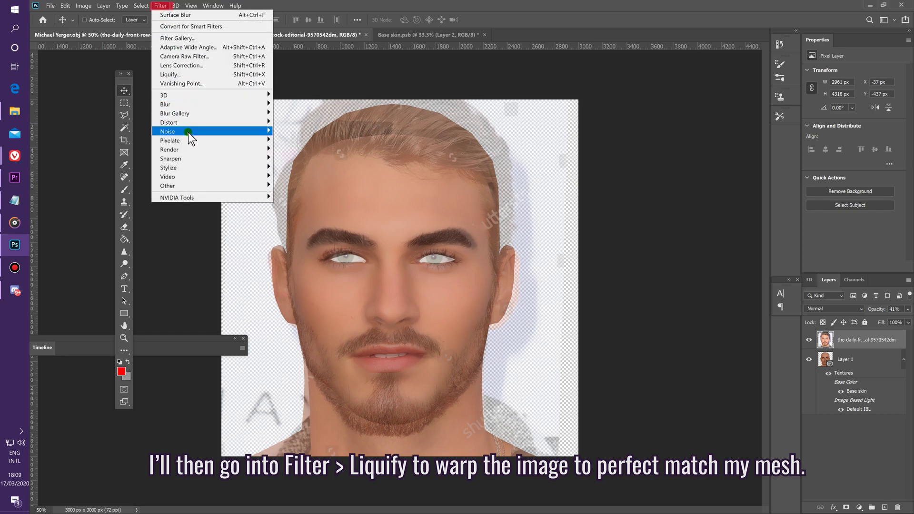
pyautogui.click(176, 75)
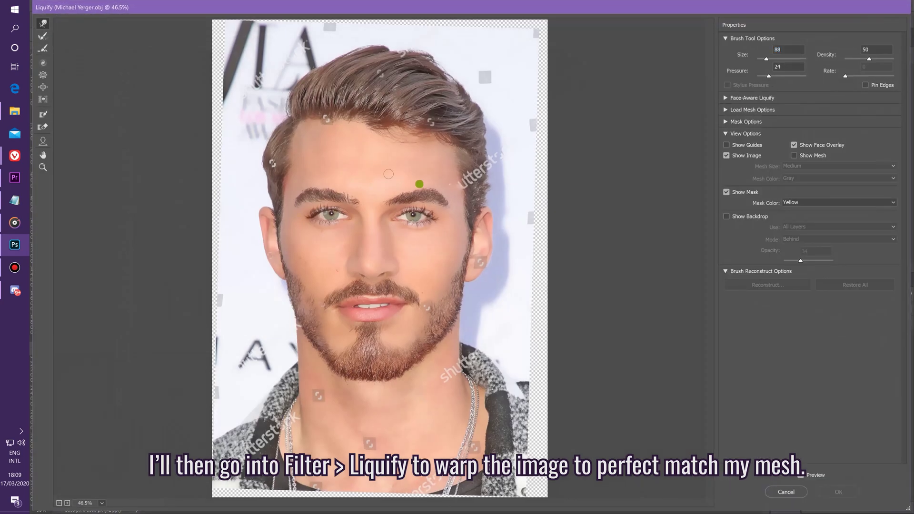
pyautogui.click(750, 219)
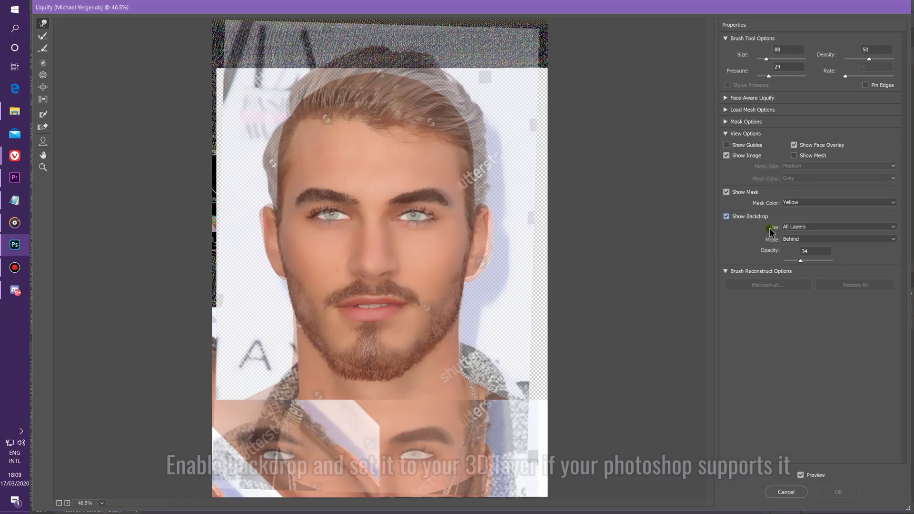
pyautogui.click(799, 228)
pyautogui.click(799, 244)
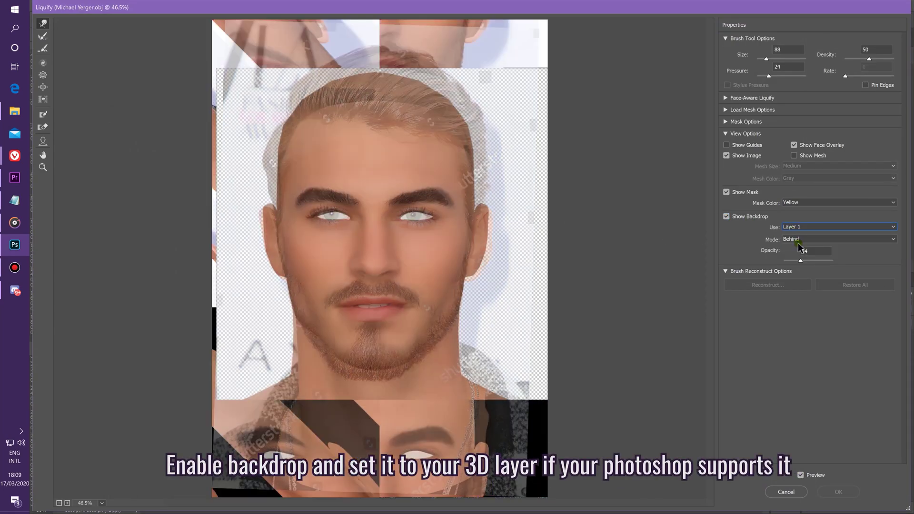
# Step: Tune the Liquify backdrop opacity between 34 and 41 to check alignment around the eyes
pyautogui.hotkey('ctrl', '+')
pyautogui.hotkey('ctrl', '+')
pyautogui.moveTo(800, 261); pyautogui.dragTo(808, 269)
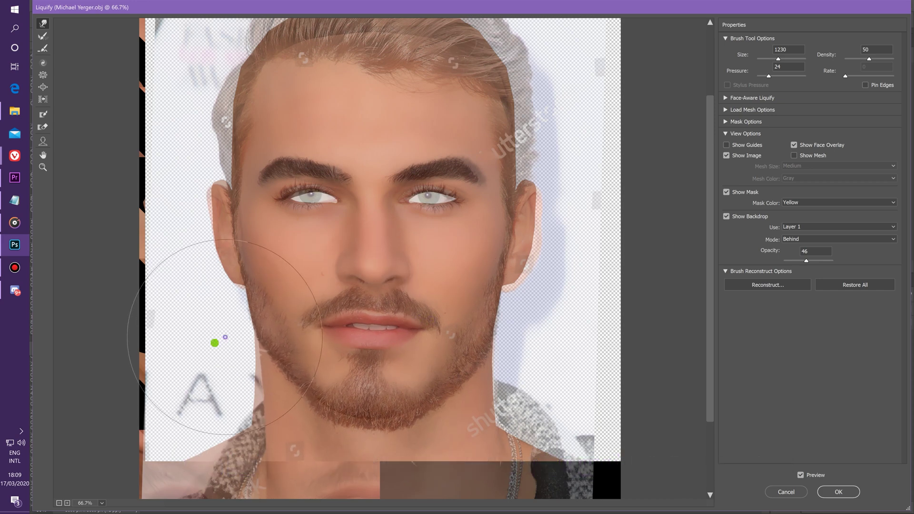
pyautogui.hotkey('ctrl', 'alt', '0')
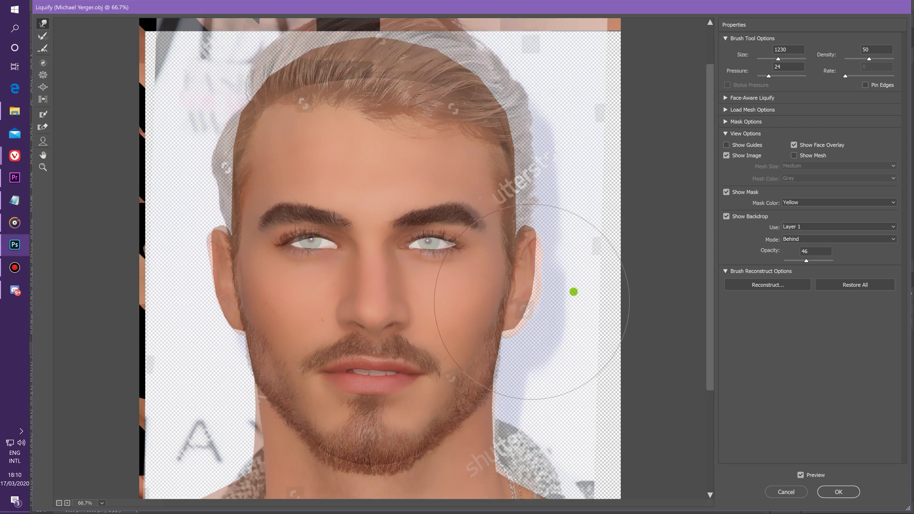
pyautogui.moveTo(806, 265); pyautogui.dragTo(801, 258)
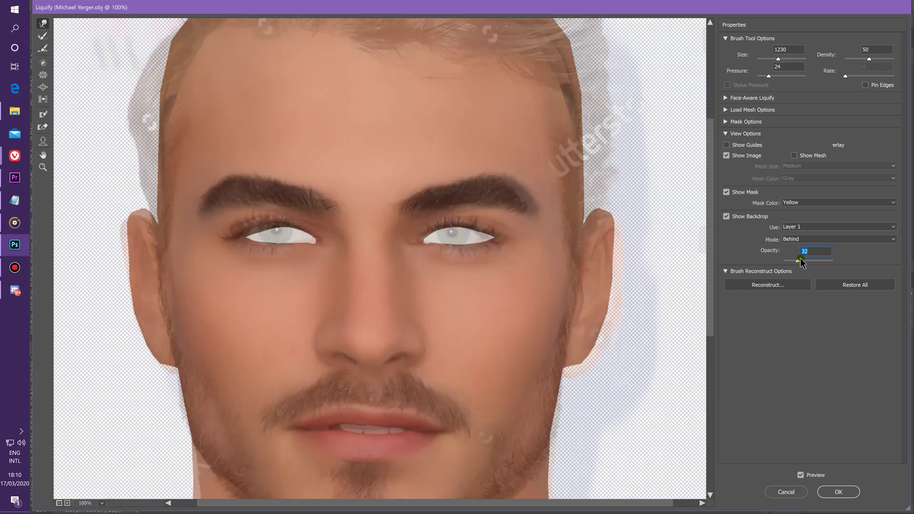
pyautogui.hotkey('ctrl', '+')
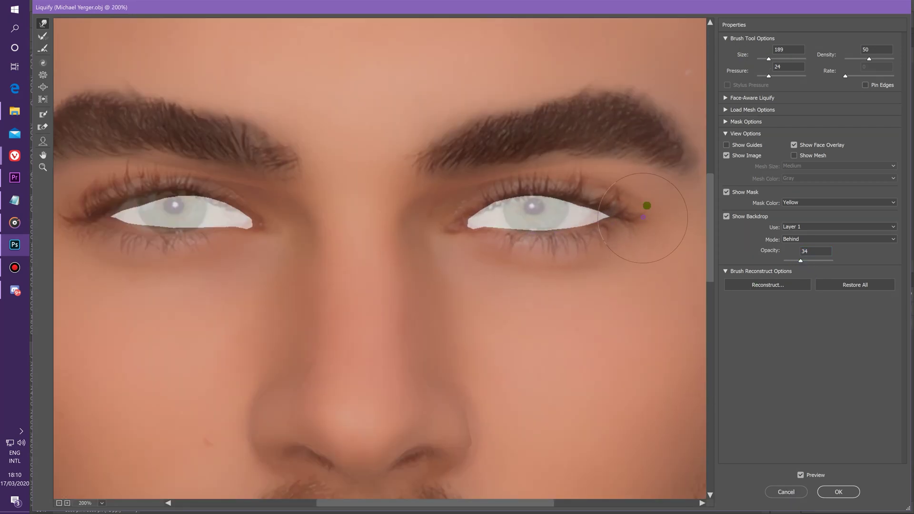
pyautogui.moveTo(801, 260); pyautogui.dragTo(804, 260)
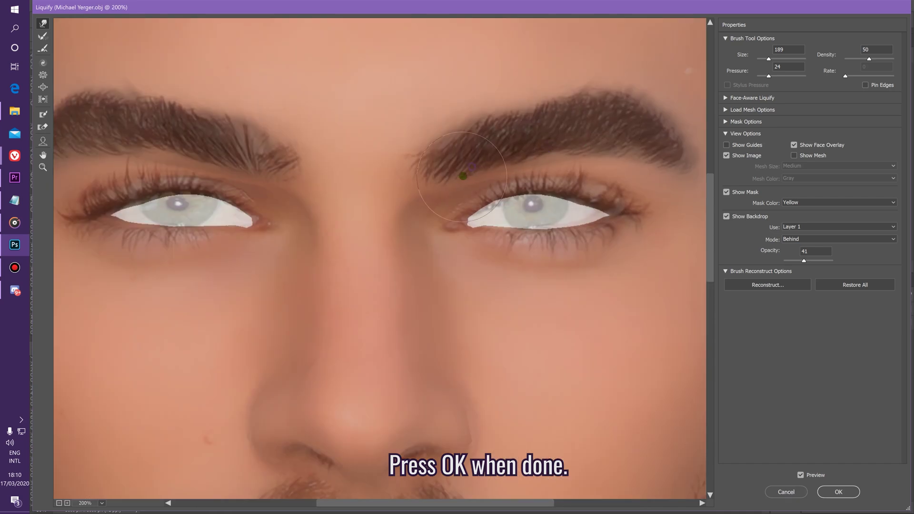
pyautogui.hotkey('ctrl', 'z')
pyautogui.hotkey('ctrl', 'alt', '0')
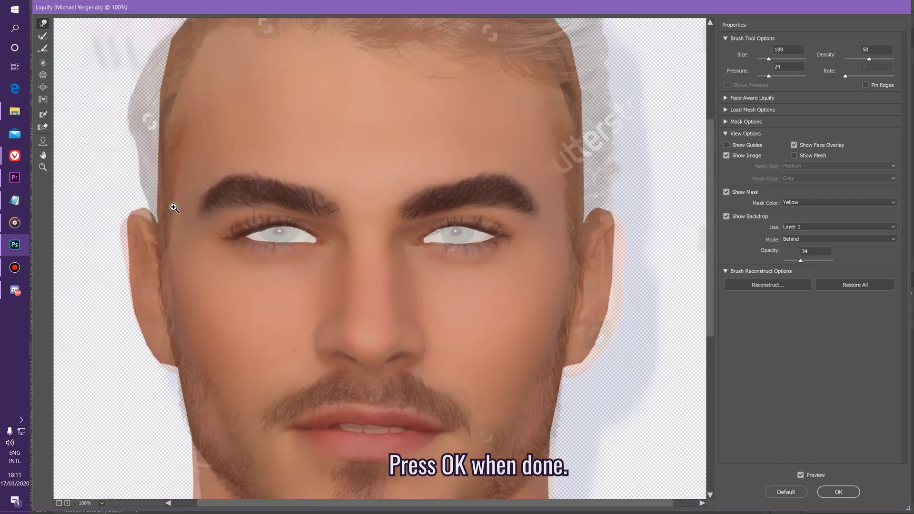
pyautogui.hotkey('ctrl', '-')
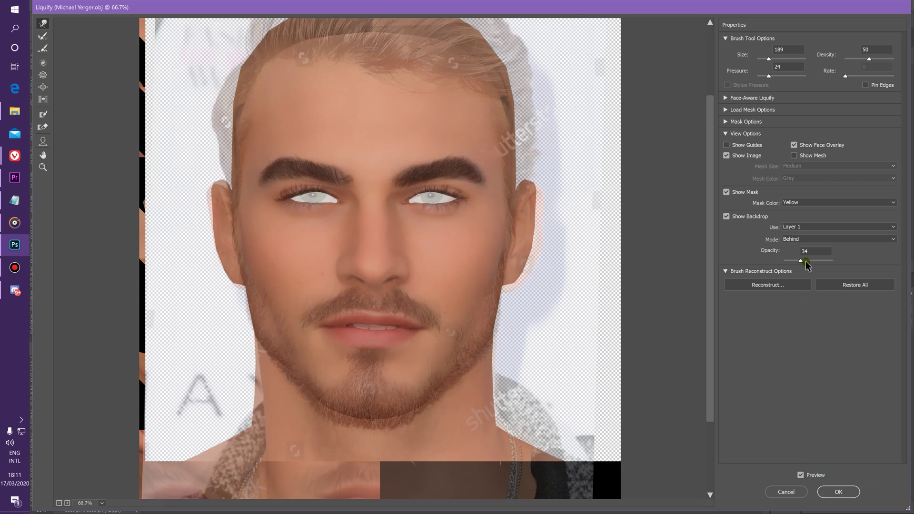
pyautogui.moveTo(805, 262)
pyautogui.mouseDown()
pyautogui.moveTo(830, 261)
pyautogui.moveTo(811, 261)
pyautogui.mouseUp()
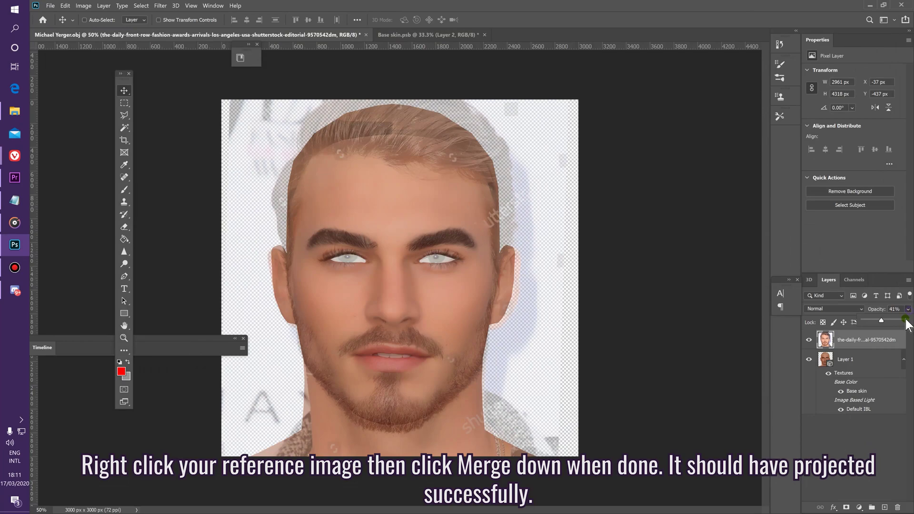
# Step: Return the reference photo to 100% opacity and merge it down into the head model's Layer 1
pyautogui.moveTo(906, 324); pyautogui.dragTo(907, 323)
pyautogui.click(399, 34)
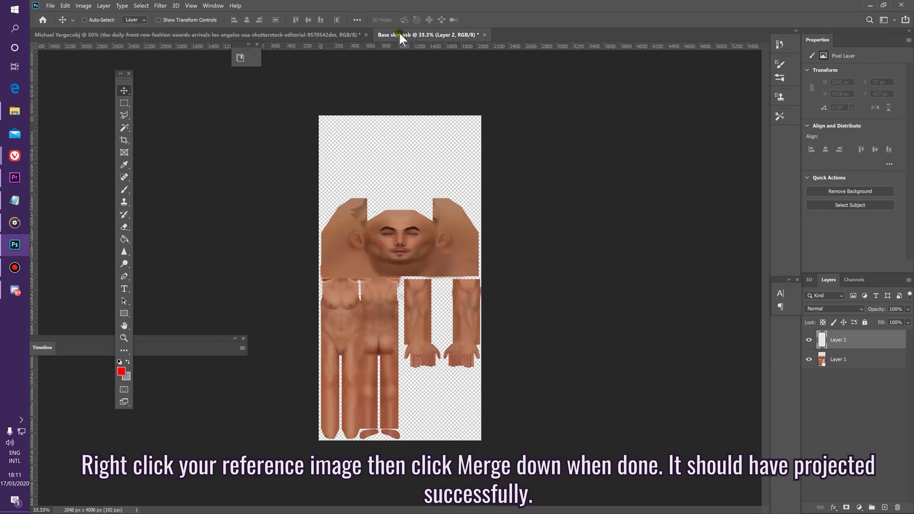
pyautogui.click(212, 40)
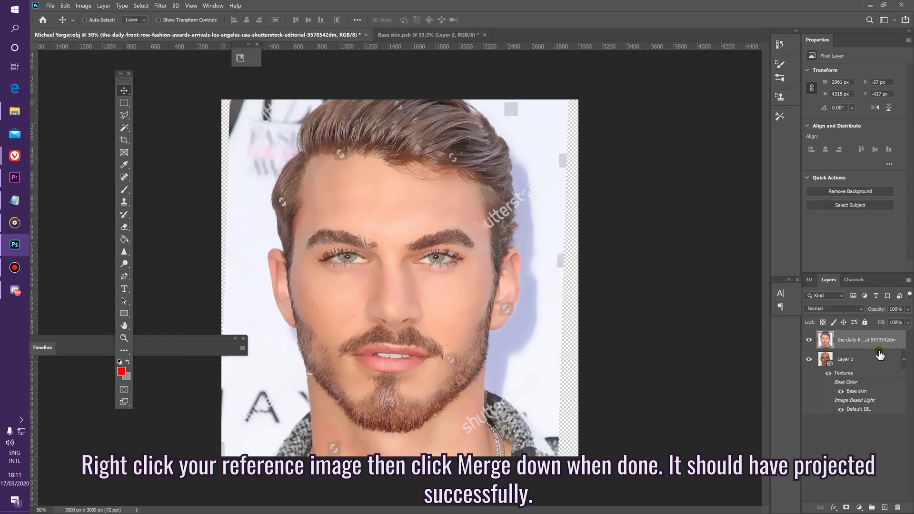
pyautogui.rightClick(884, 336)
pyautogui.click(785, 397)
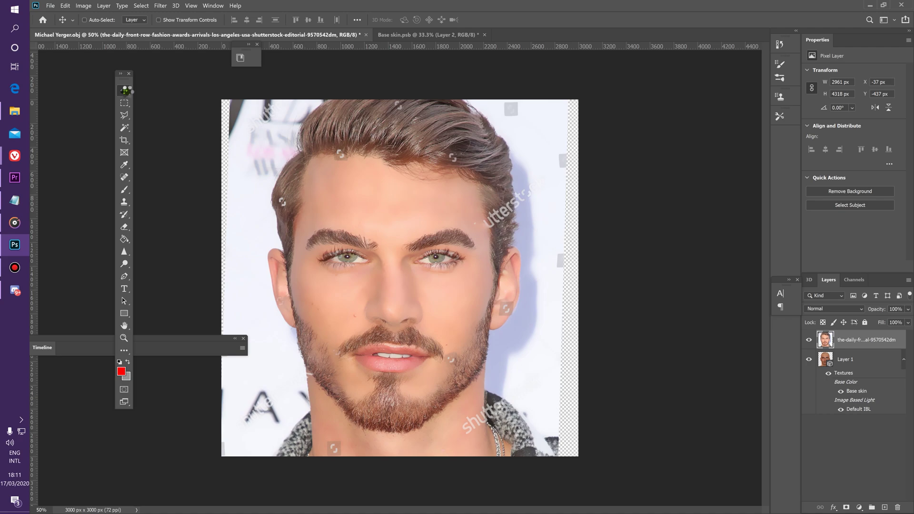
pyautogui.click(403, 19)
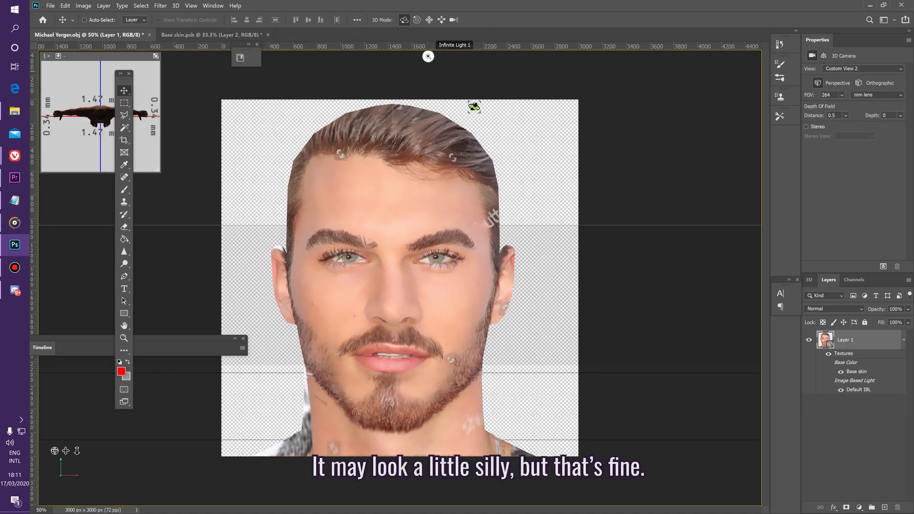
# Step: Orbit the head to a three-quarter view, then switch to the Base skin texture document
pyautogui.moveTo(563, 171)
pyautogui.mouseDown()
pyautogui.moveTo(608, 172)
pyautogui.moveTo(532, 176)
pyautogui.moveTo(557, 178)
pyautogui.mouseUp()
pyautogui.click(248, 30)
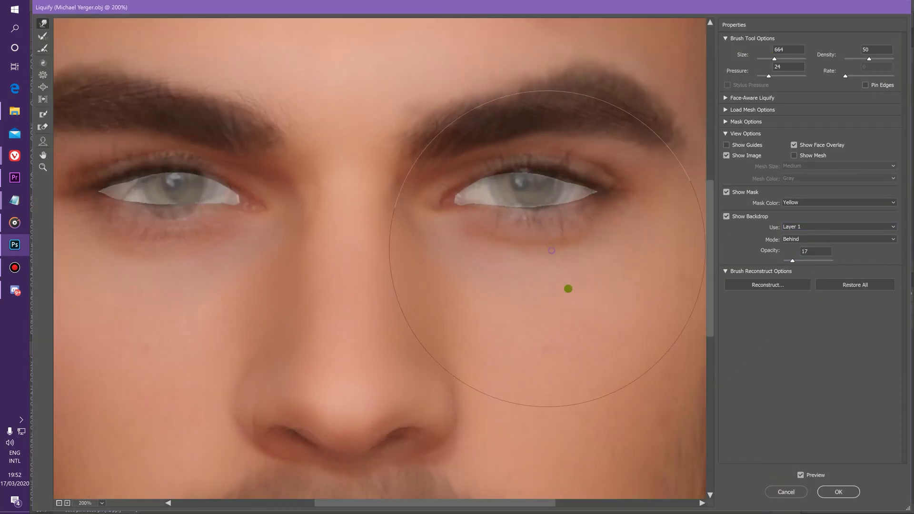
# Step: Enlarge the Liquify brush with the ] key to work on the lower face
pyautogui.scroll(-4, 244, 290)
pyautogui.scroll(-7, 341, 367)
pyautogui.press(']')
pyautogui.press(']')
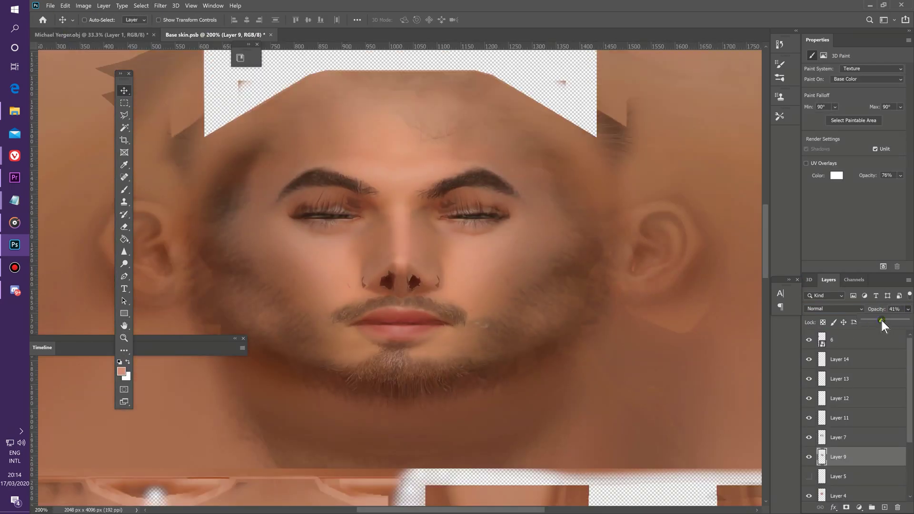
# Step: Toggle a face layer's visibility in Base skin.psb to compare the results
pyautogui.click(809, 414)
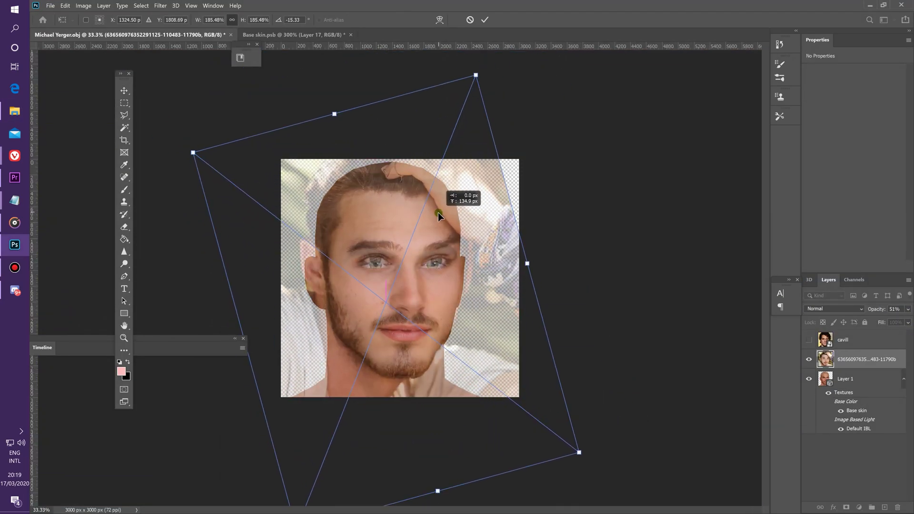
# Step: Commit the transform on the second reference photo and bring up the layer blend mode choices
pyautogui.click(485, 19)
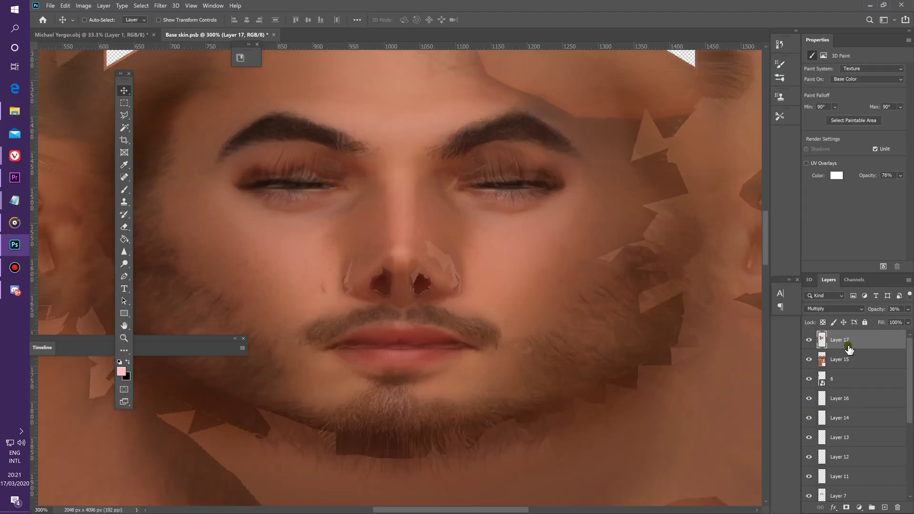
pyautogui.click(828, 309)
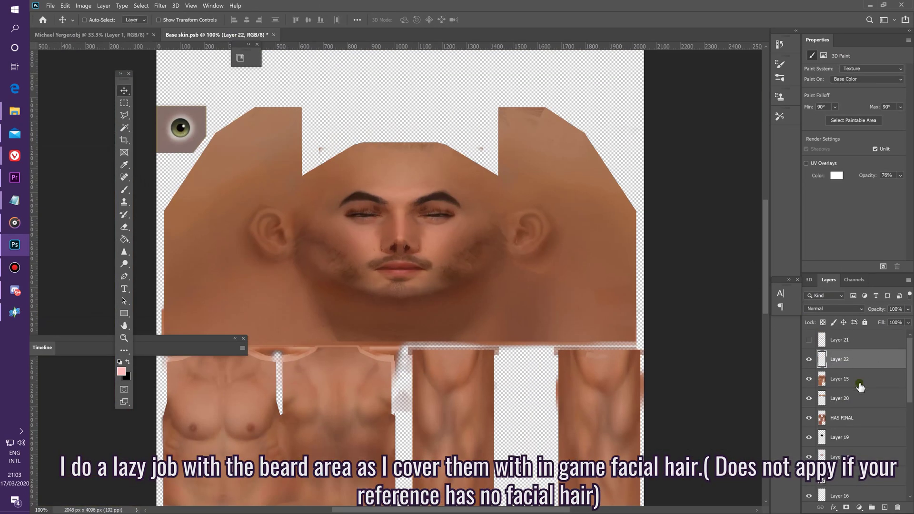
# Step: Quick-mask the beard area on the cheeks, Gaussian-blur it, and lighten it with Curves
pyautogui.rightClick(860, 387)
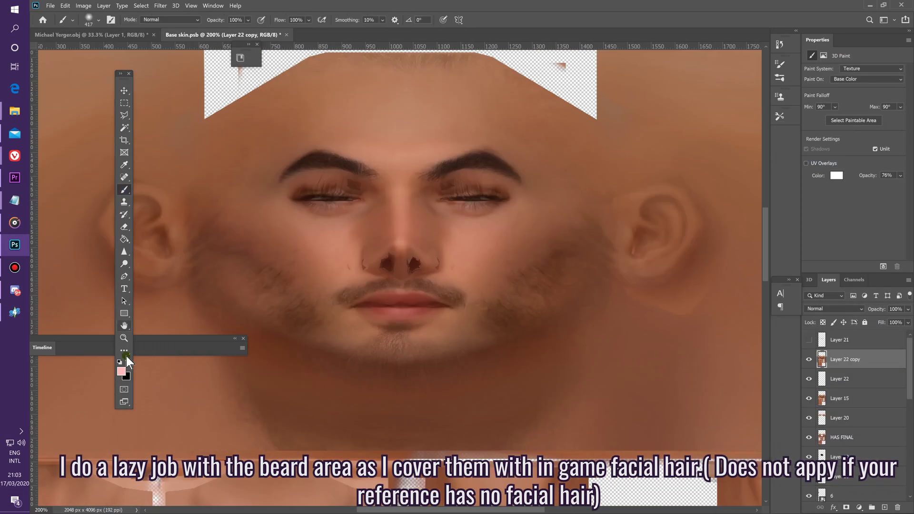
pyautogui.moveTo(209, 238); pyautogui.dragTo(304, 333)
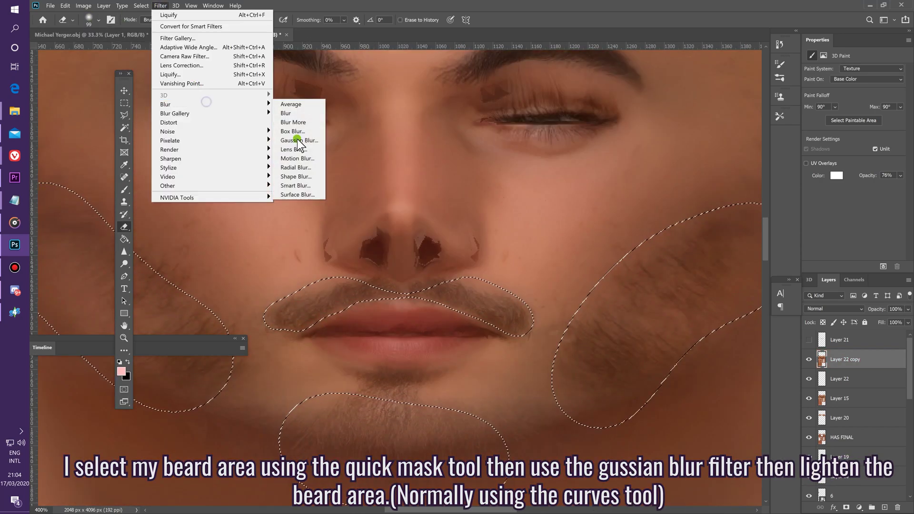
pyautogui.click(306, 139)
pyautogui.click(627, 180)
pyautogui.click(83, 6)
pyautogui.moveTo(98, 27)
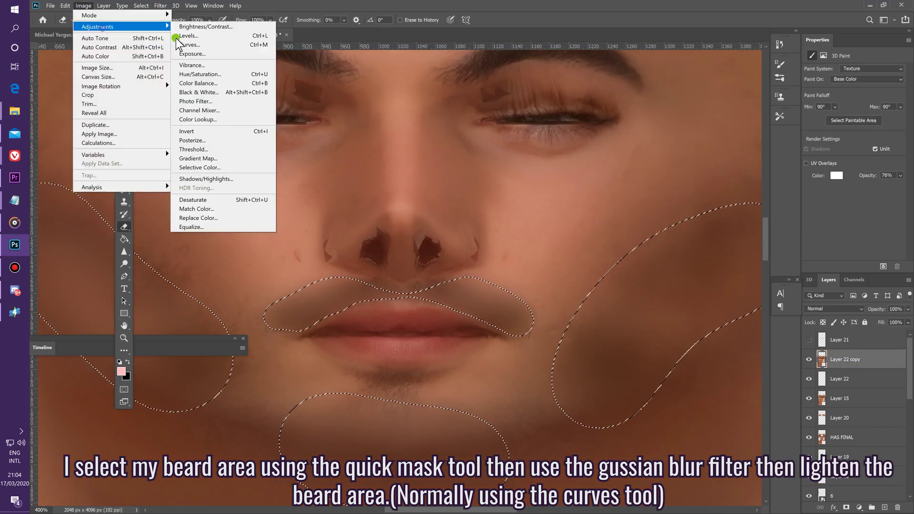
pyautogui.click(188, 45)
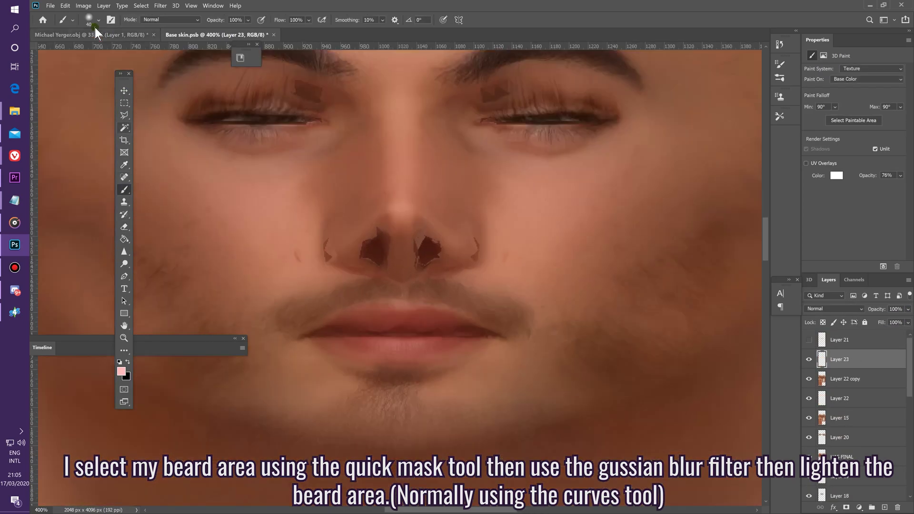
# Step: Set up dark red painting for the nostrils on the Layer 22 copy
pyautogui.click(98, 20)
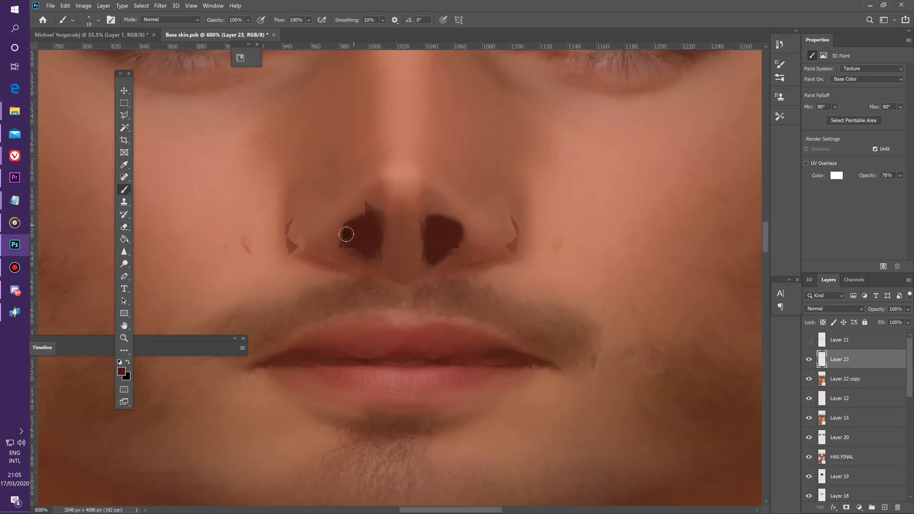
pyautogui.click(844, 379)
pyautogui.press('q')
pyautogui.click(98, 20)
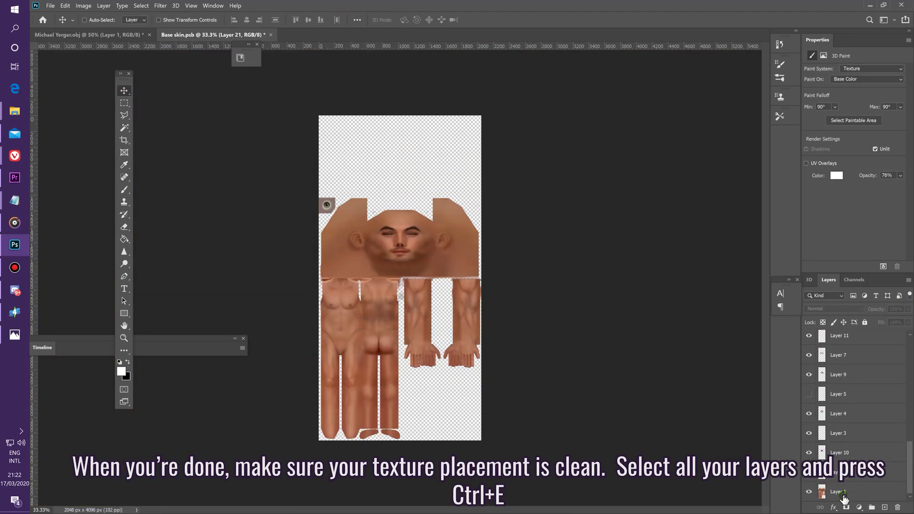
# Step: Merge every layer into one with Ctrl+E and show the UV overlay wireframe
pyautogui.keyDown('shift'); pyautogui.click(843, 498); pyautogui.keyUp('shift')
pyautogui.hotkey('ctrl', 'e')
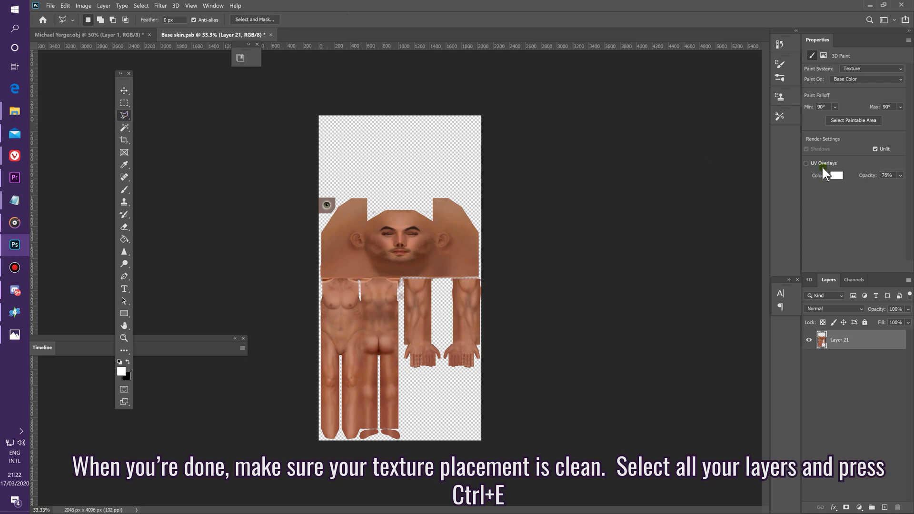
pyautogui.click(805, 164)
pyautogui.scroll(3, 393, 324)
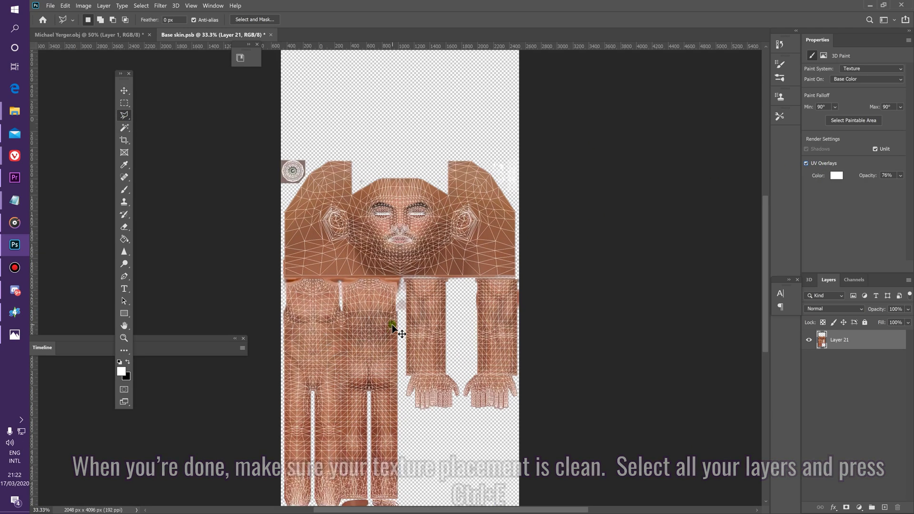
pyautogui.scroll(-2, 642, 398)
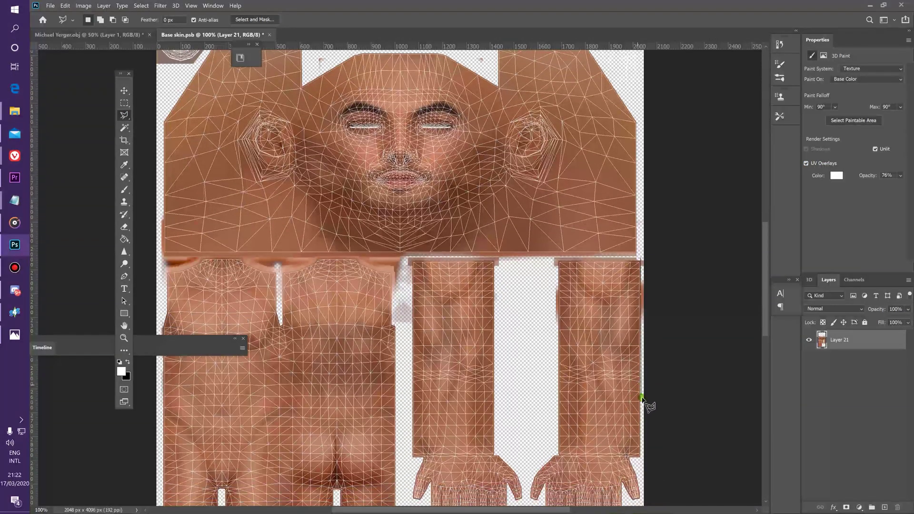
# Step: Outline the stray texture beside the arm strip and torso seam with the Polygonal Lasso
pyautogui.click(641, 458)
pyautogui.click(687, 406)
pyautogui.click(662, 238)
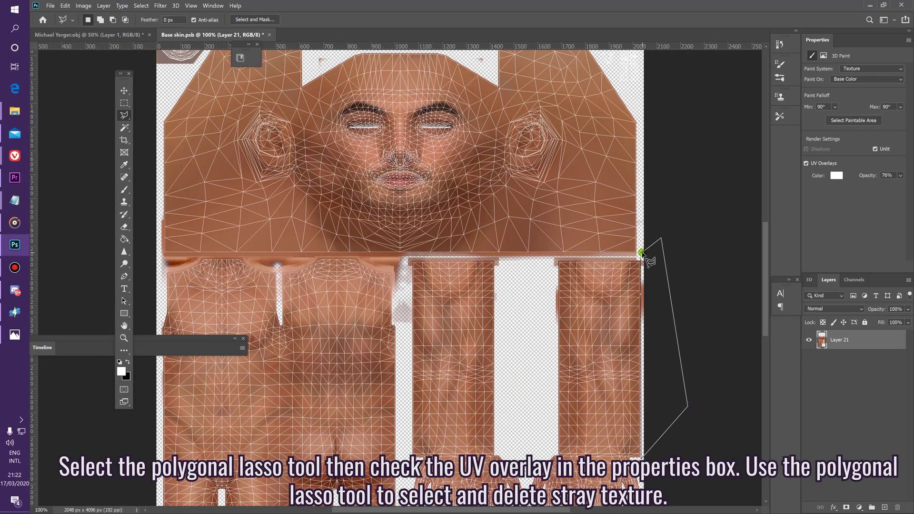
pyautogui.hotkey('ctrl', '+')
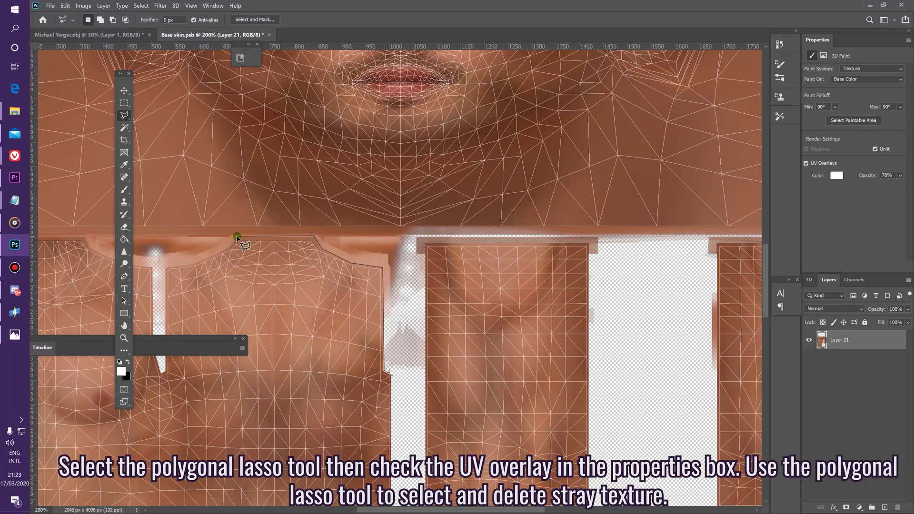
pyautogui.hscroll(-5, 192, 267)
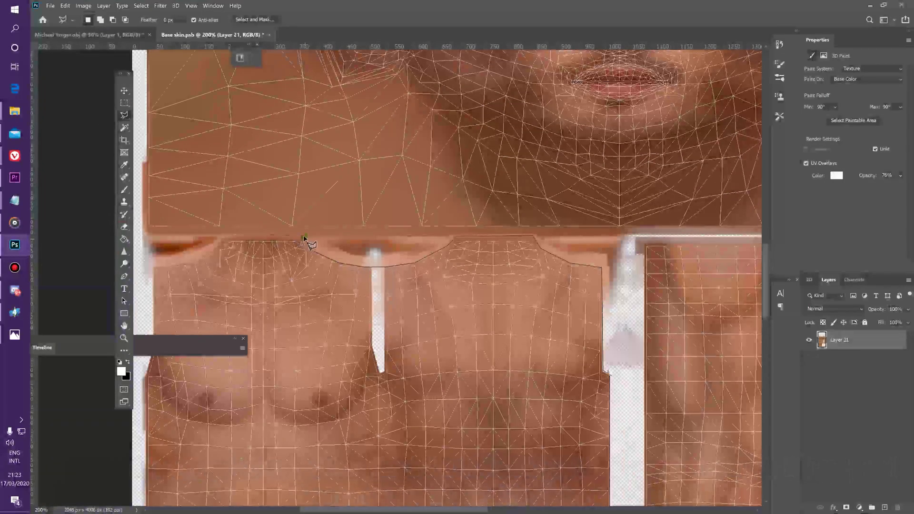
pyautogui.click(635, 231)
pyautogui.hscroll(8, 704, 259)
pyautogui.scroll(-3, 703, 259)
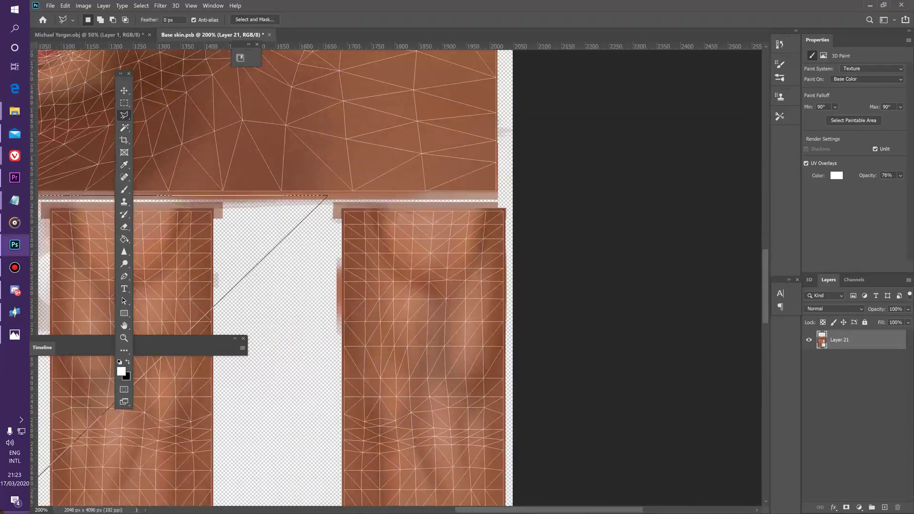
pyautogui.scroll(-2, 215, 255)
pyautogui.scroll(2, 656, 130)
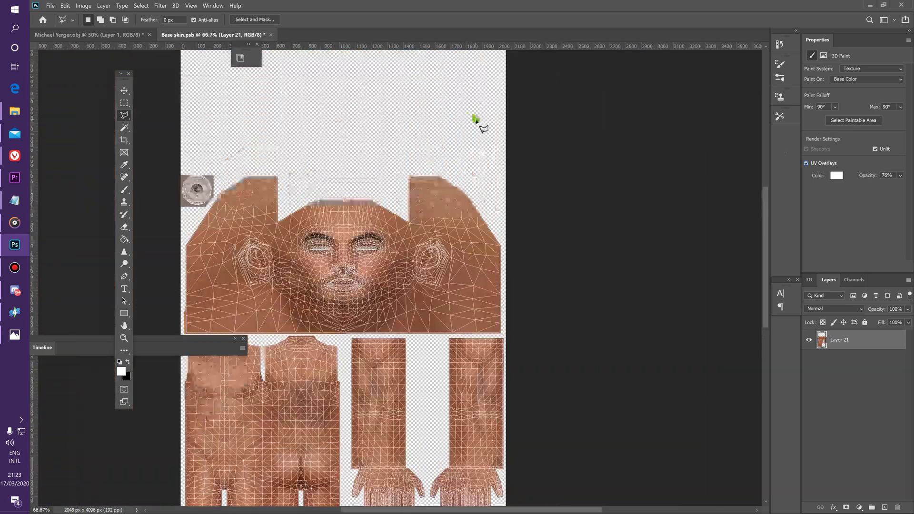
pyautogui.hotkey('ctrl', '+')
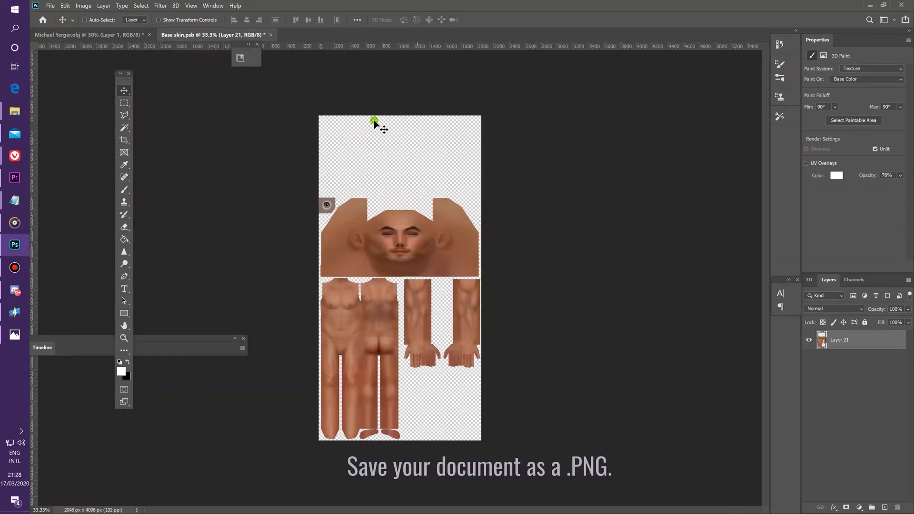
pyautogui.click(50, 5)
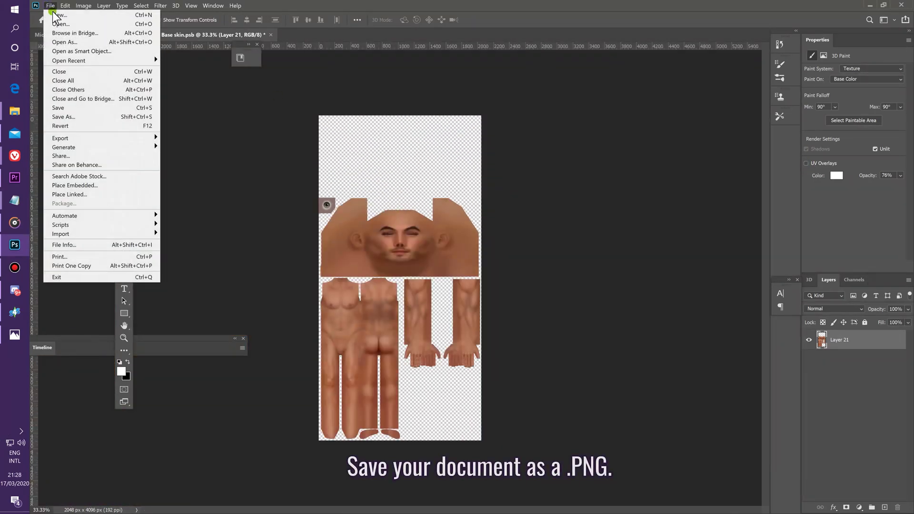
# Step: Save the texture as PNG 'YOUTUBE TUTORIAL YERGER SKIN' in the YERGER folder, large file size
pyautogui.click(79, 114)
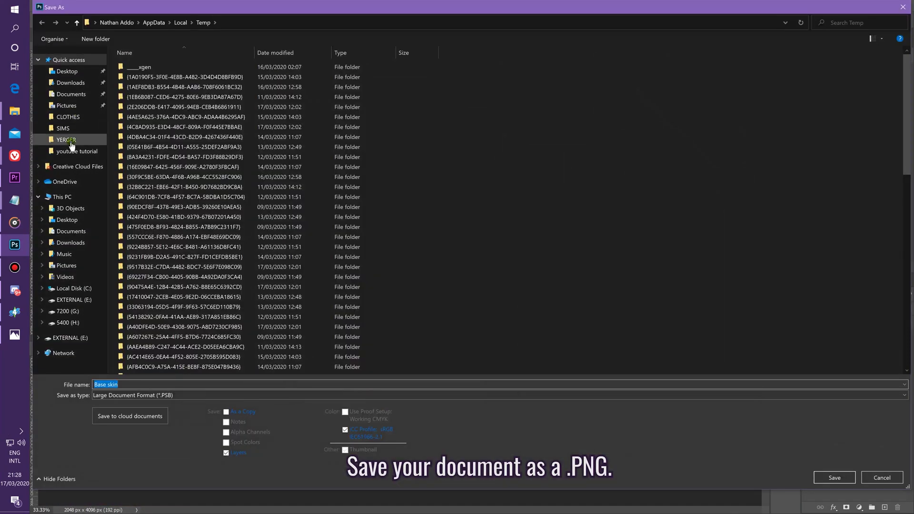
pyautogui.click(67, 140)
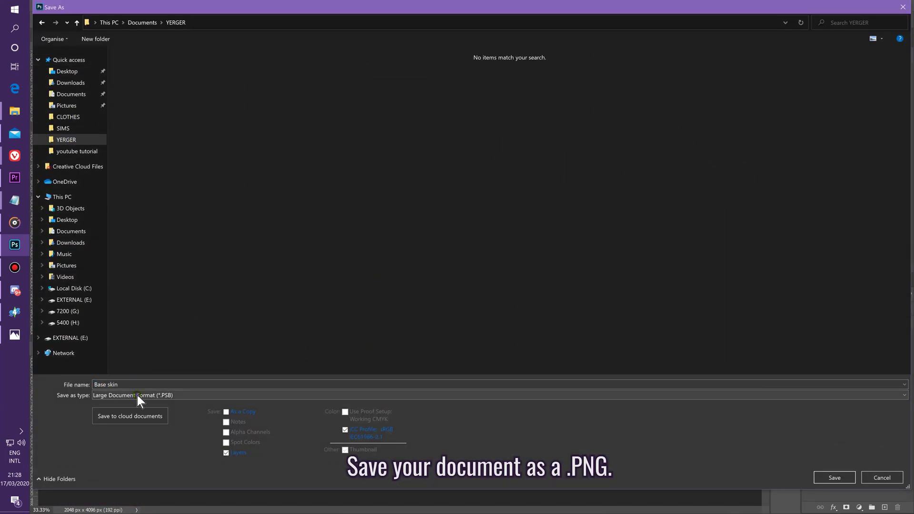
pyautogui.click(137, 396)
pyautogui.click(127, 359)
pyautogui.write('YOUTUB')
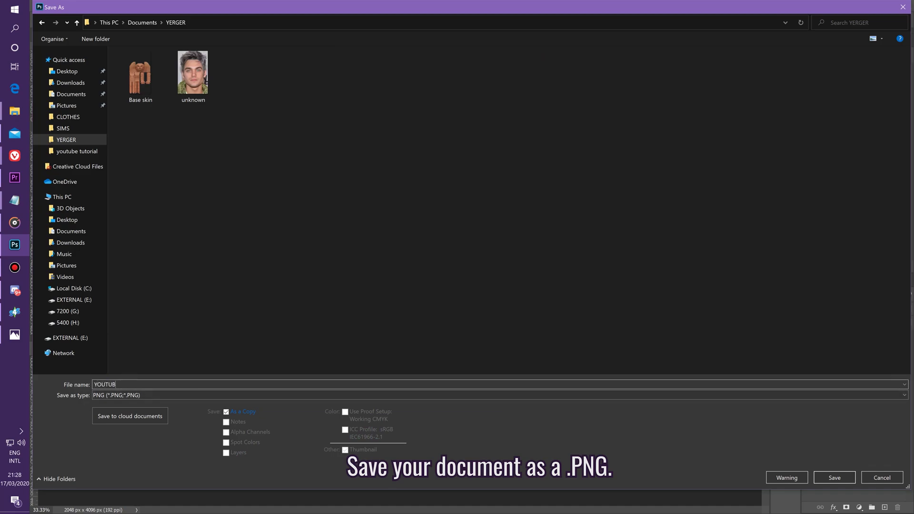
pyautogui.write('E TUTORIAL YERGER SKINDA SKIN')
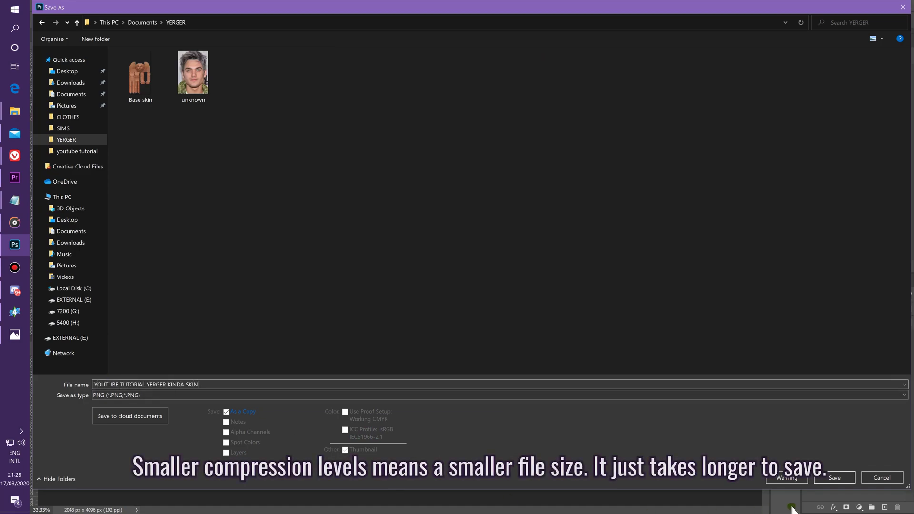
pyautogui.click(835, 477)
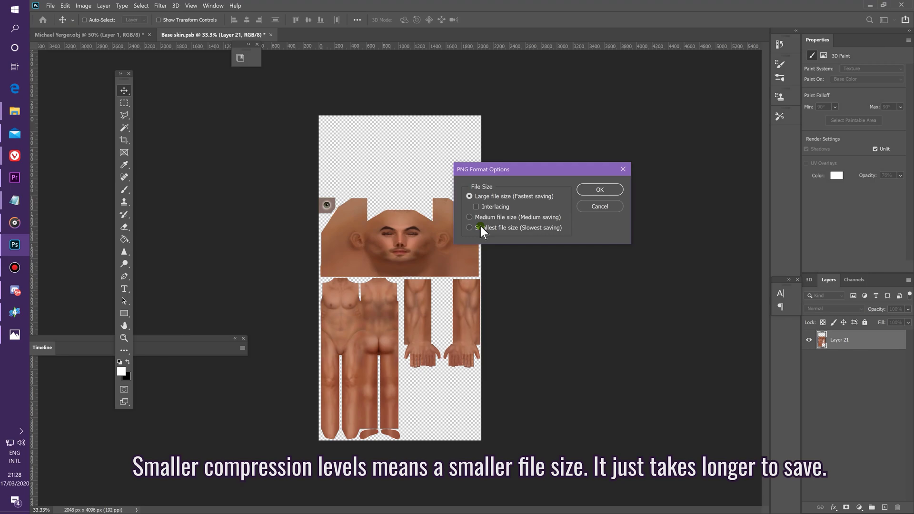
pyautogui.click(591, 189)
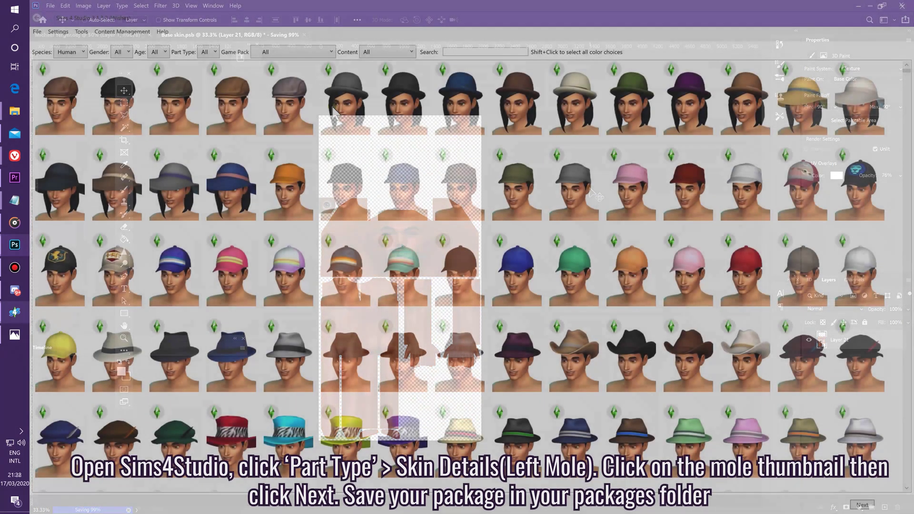
pyautogui.click(309, 52)
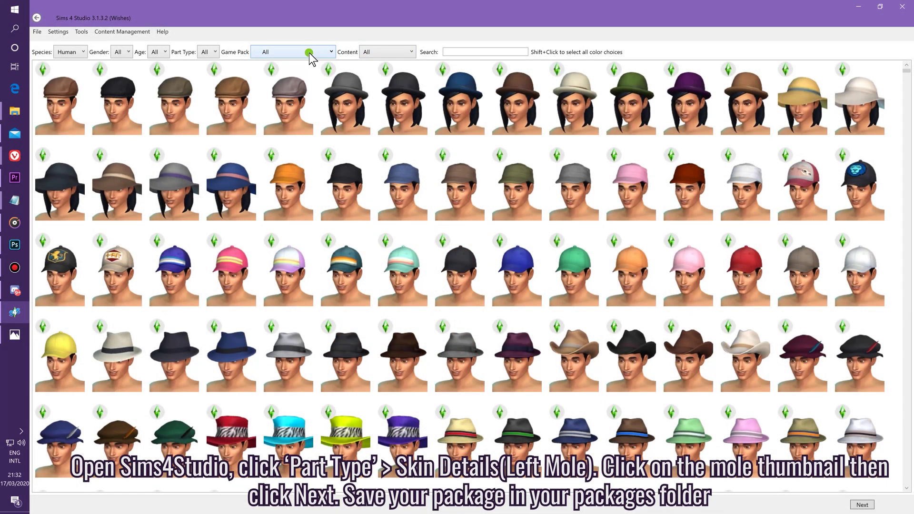
# Step: Base a new package on the Dimple (Left) skin detail and save it as 'YERGER SKIN' in YERGER
pyautogui.click(305, 53)
pyautogui.click(214, 53)
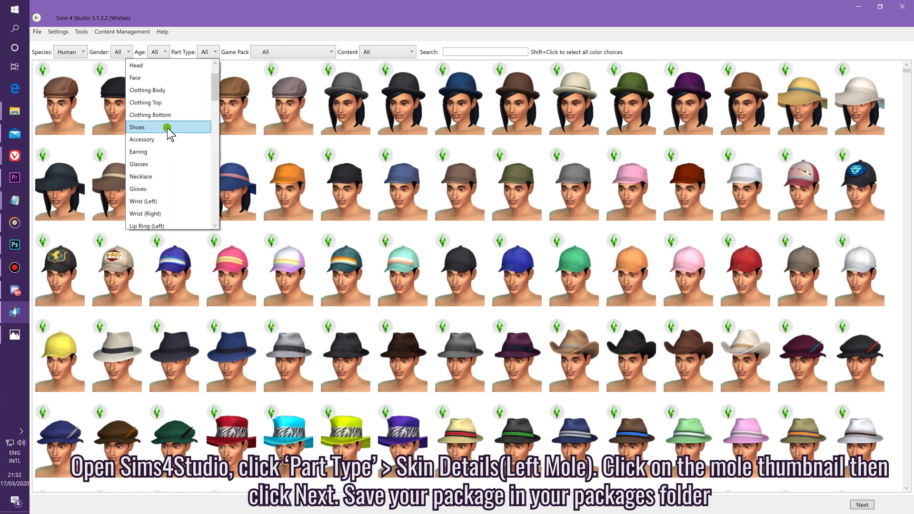
pyautogui.scroll(-2, 166, 151)
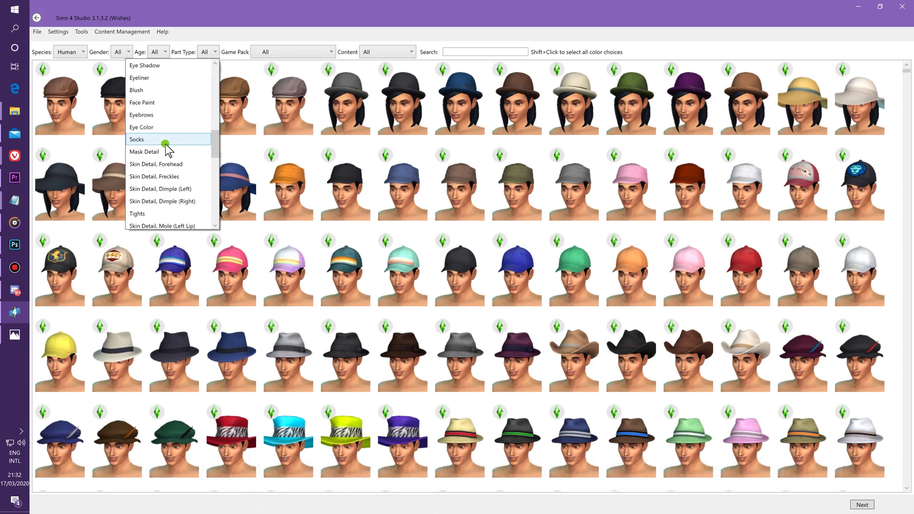
pyautogui.click(172, 152)
pyautogui.click(863, 505)
pyautogui.scroll(3, 66, 143)
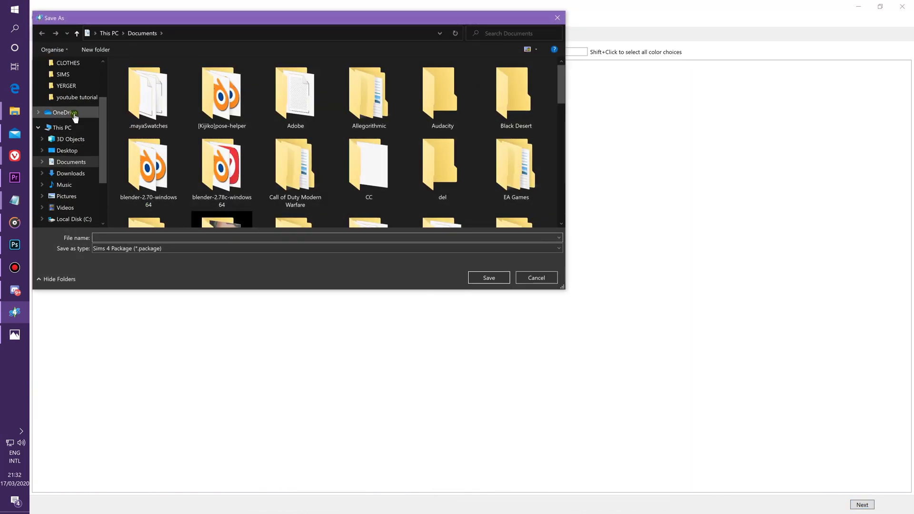
pyautogui.click(66, 109)
pyautogui.write('YERGER SKIN')
pyautogui.press('Return')
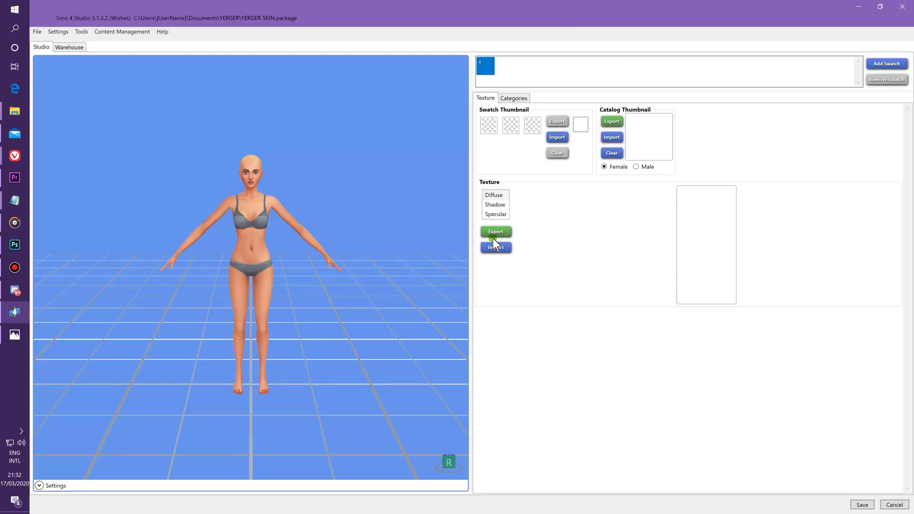